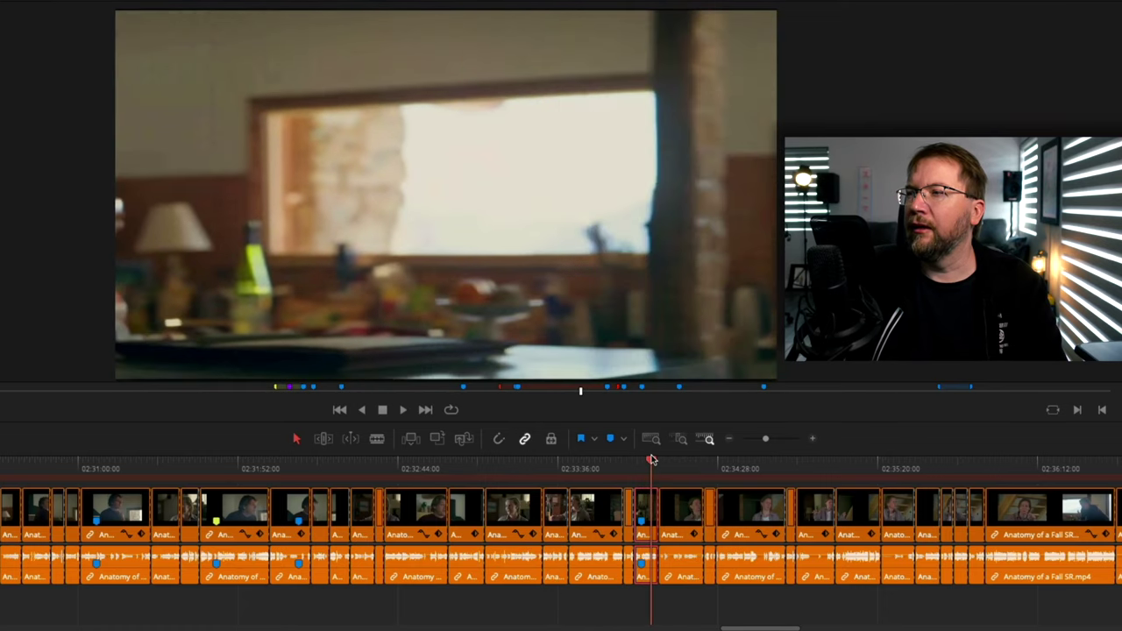
Play the orange fight-scene clips from the timeline through to The Fight marker.
{"action": "left_click", "coordinate": [651, 458]}
{"action": "key", "text": "space"}
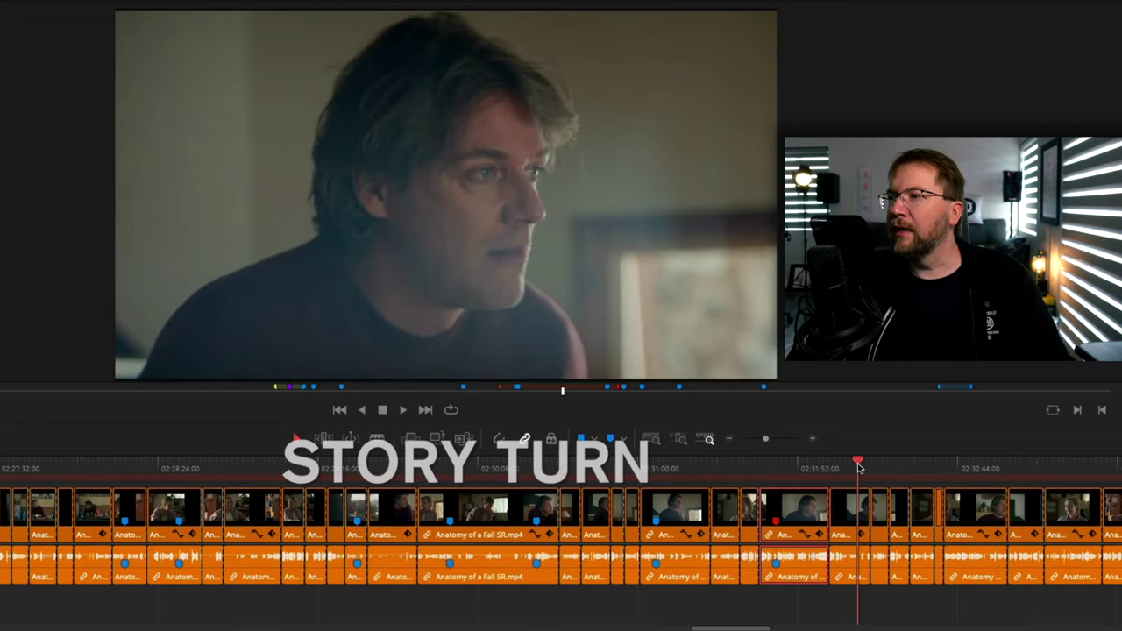
Move the playhead back to the blue-clip section around 01:17:04.
{"action": "left_click", "coordinate": [857, 460]}
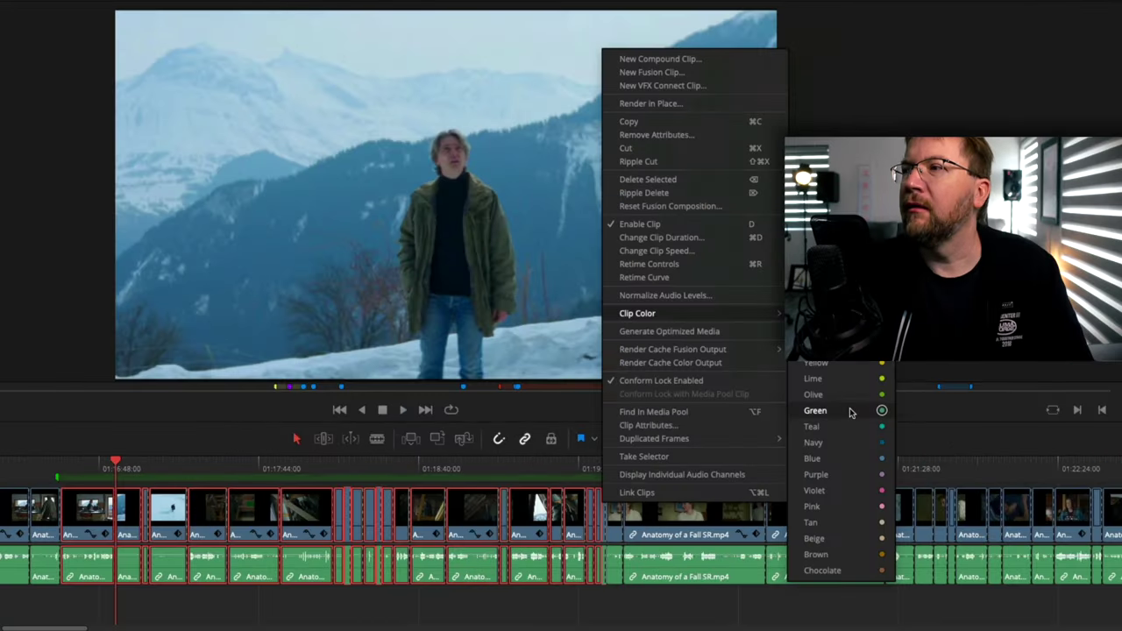
Color the selected 01:16–01:19 clips green and scrub back to the Hitchcock Scene marker.
{"action": "left_click", "coordinate": [849, 412]}
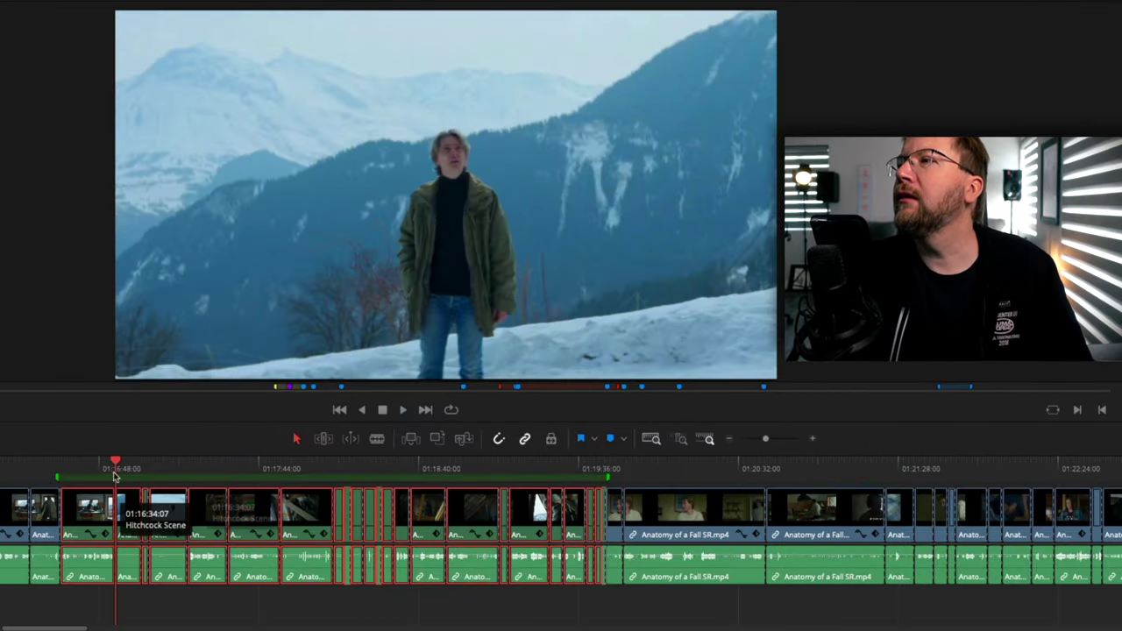
{"action": "left_click_drag", "start_coordinate": [114, 476], "coordinate": [87, 473]}
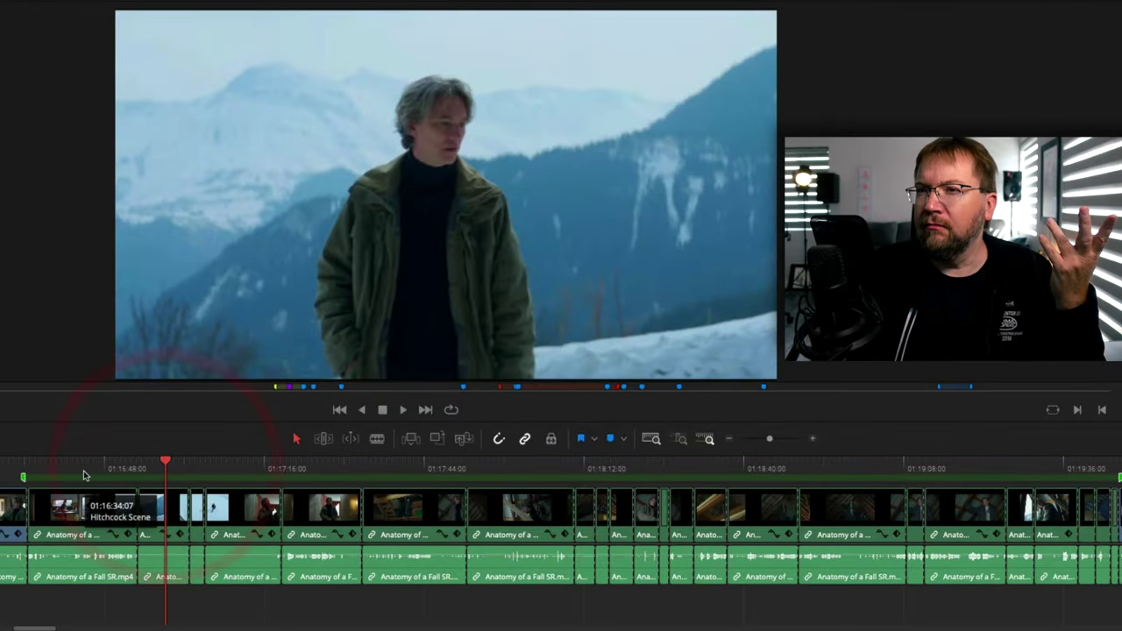
Cue the green Hitchcock Scene at its snowy mountain opening shot near 01:17 and play it.
{"action": "left_click", "coordinate": [46, 464]}
{"action": "left_click_drag", "start_coordinate": [48, 462], "coordinate": [82, 461]}
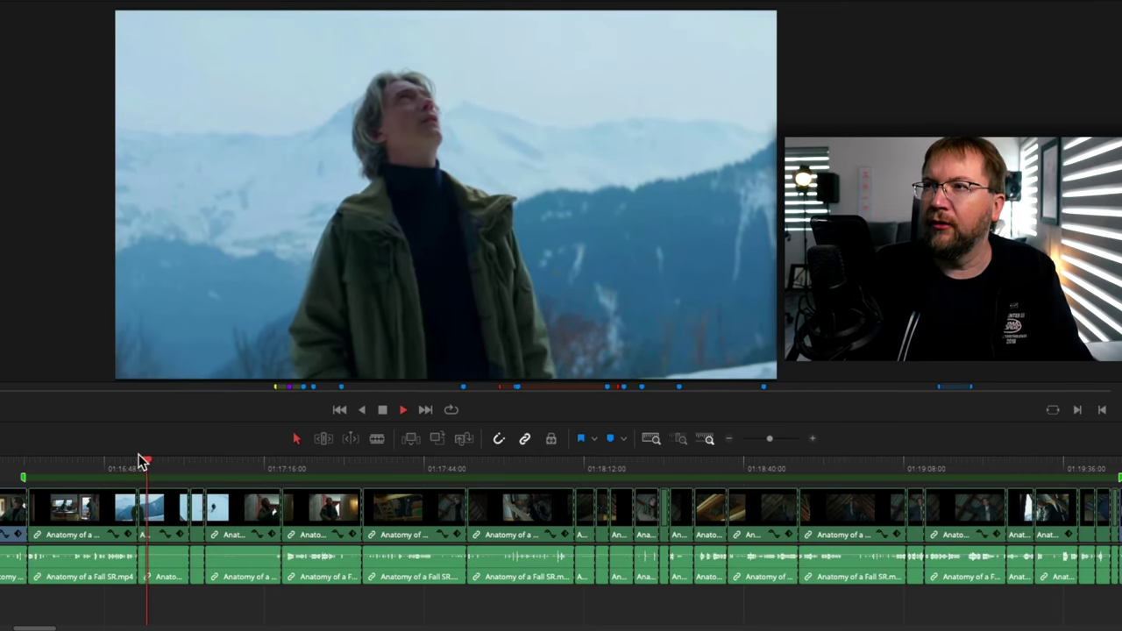
Step through the green scene shot by shot, pausing on the chalet shot, then resume.
{"action": "key", "text": "Down"}
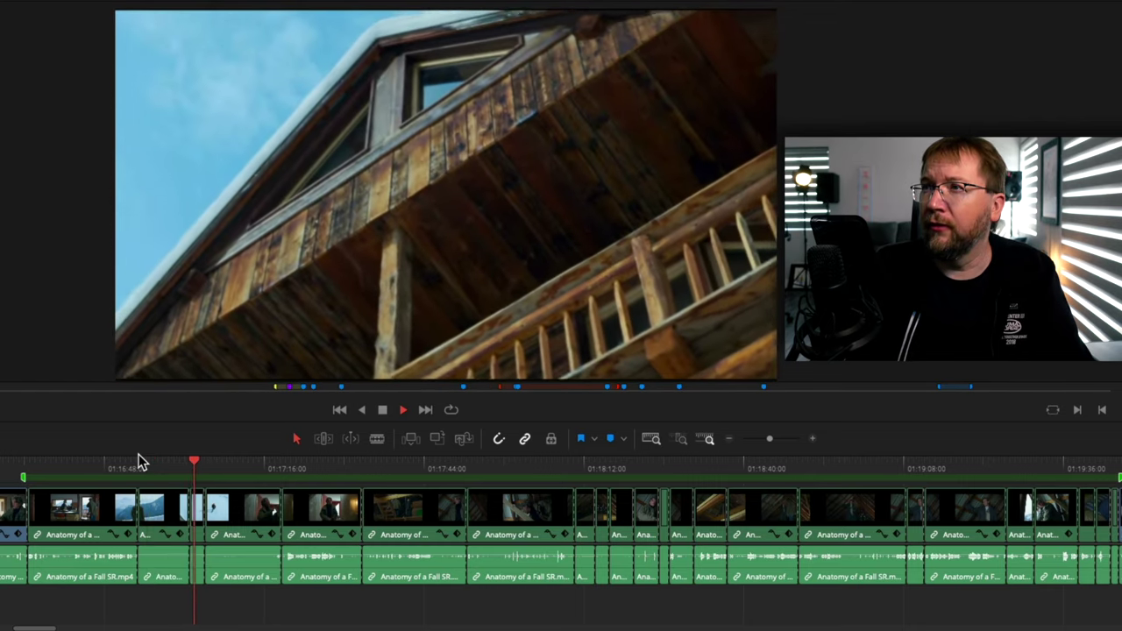
{"action": "key", "text": "space"}
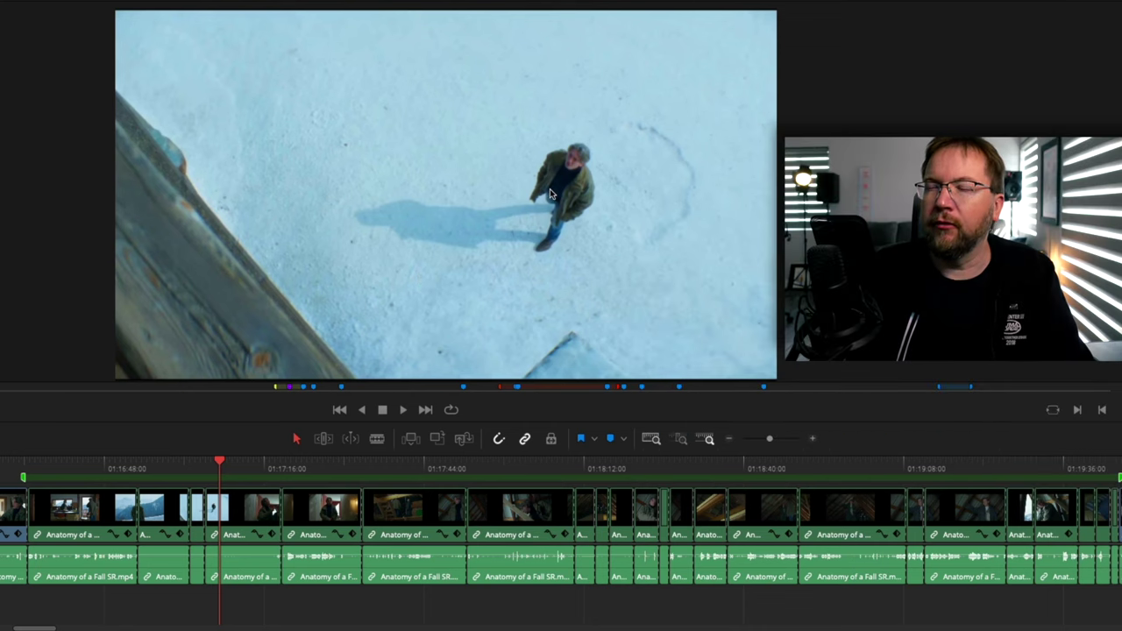
{"action": "key", "text": "space"}
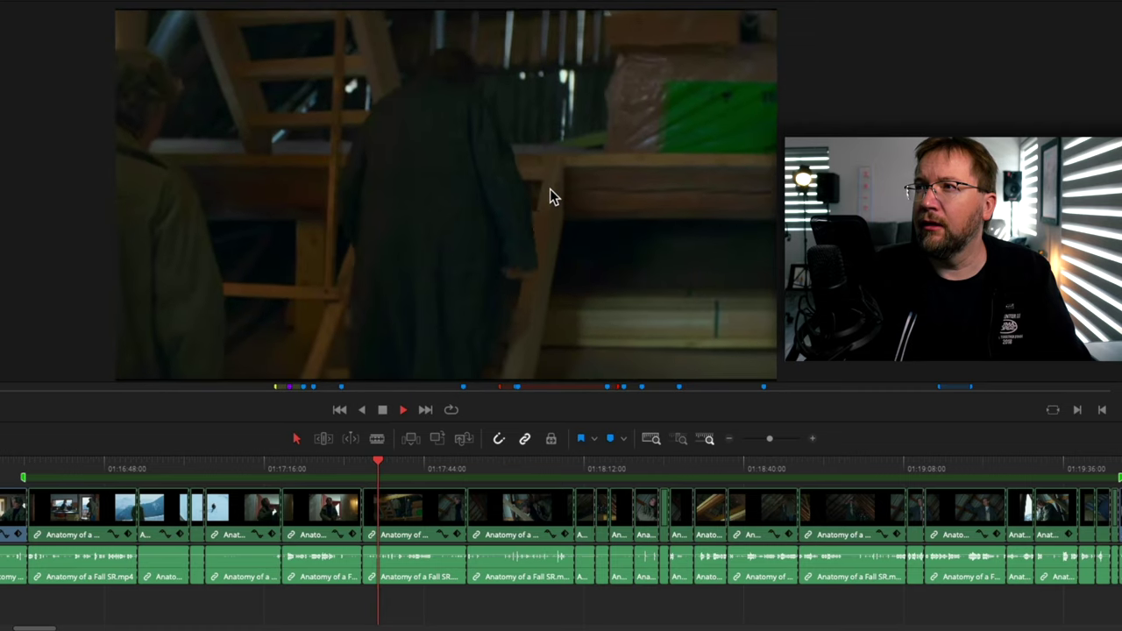
{"action": "key", "text": "Down"}
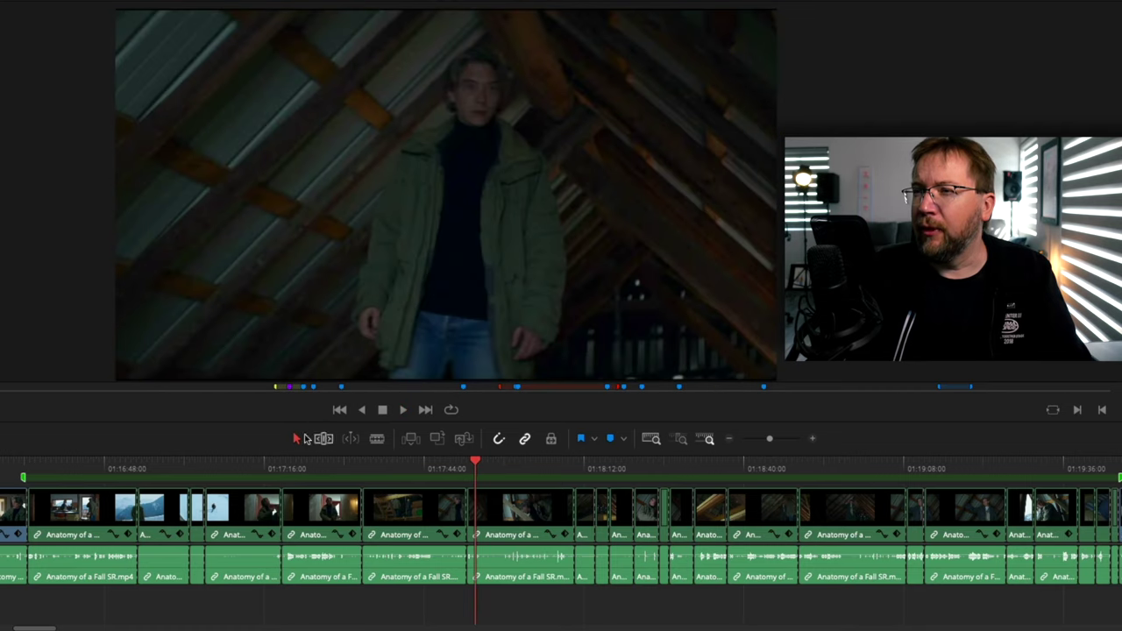
{"action": "left_click_drag", "start_coordinate": [294, 465], "coordinate": [366, 465]}
{"action": "key", "text": "space"}
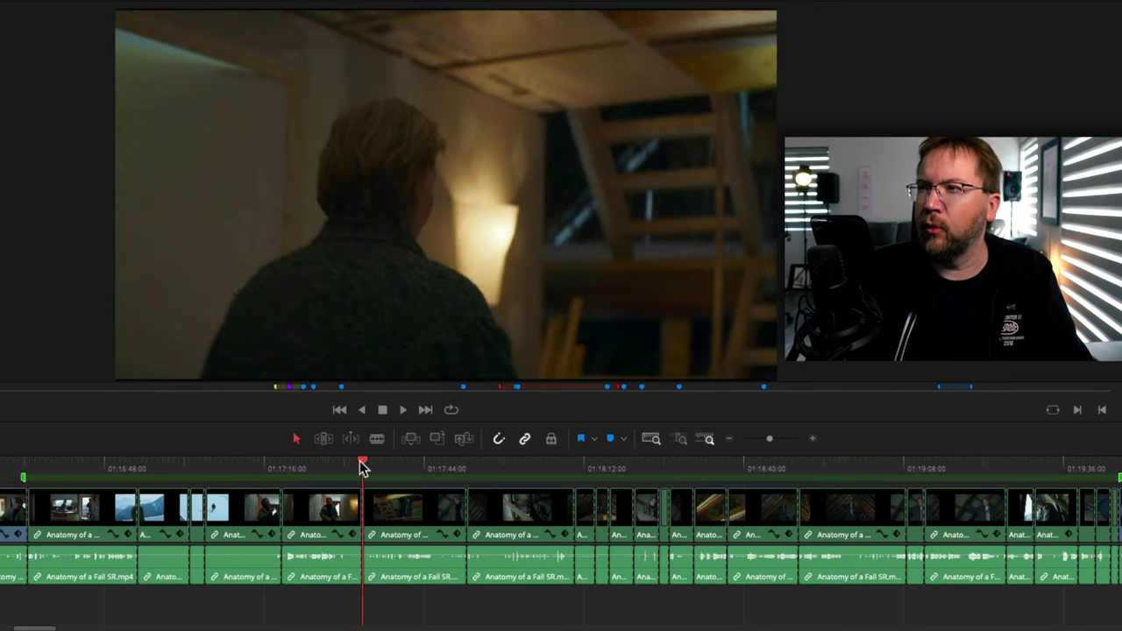
{"action": "key", "text": "space"}
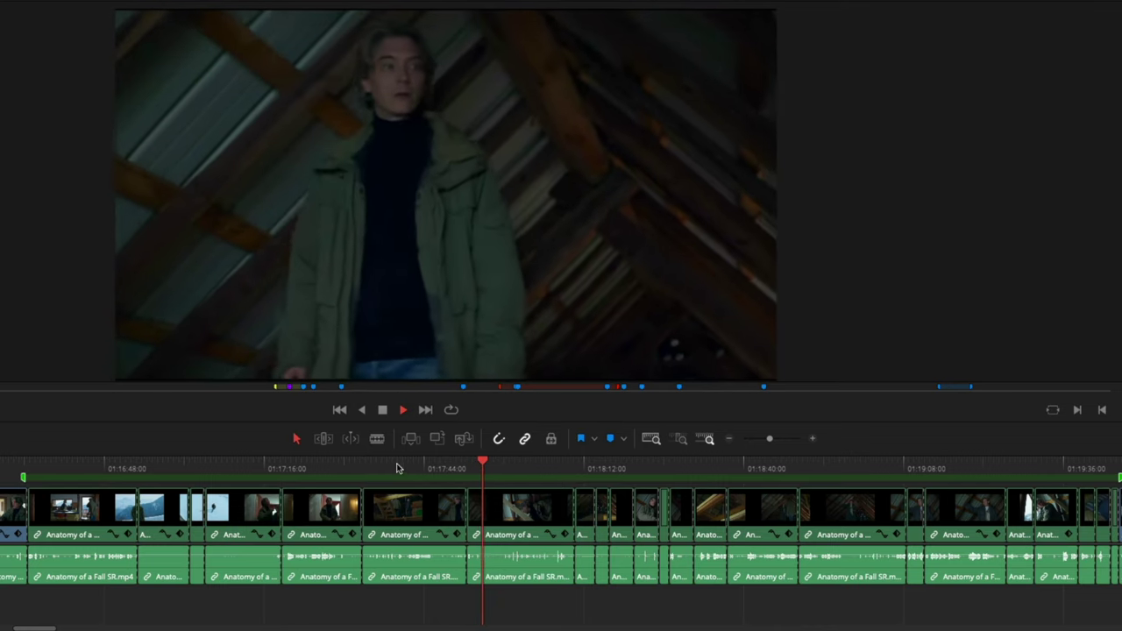
{"action": "left_click", "coordinate": [443, 464]}
{"action": "left_click_drag", "start_coordinate": [445, 463], "coordinate": [468, 464]}
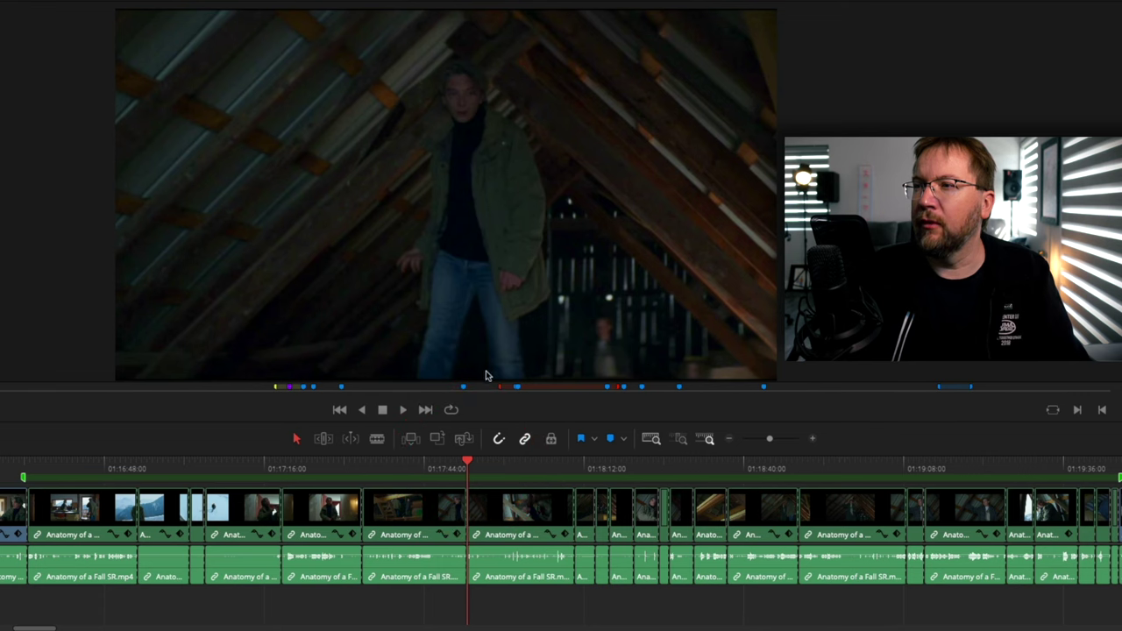
Return to the attic shot, then skip ahead to the upward roof-beam shot near 01:18:35.
{"action": "left_click", "coordinate": [451, 463]}
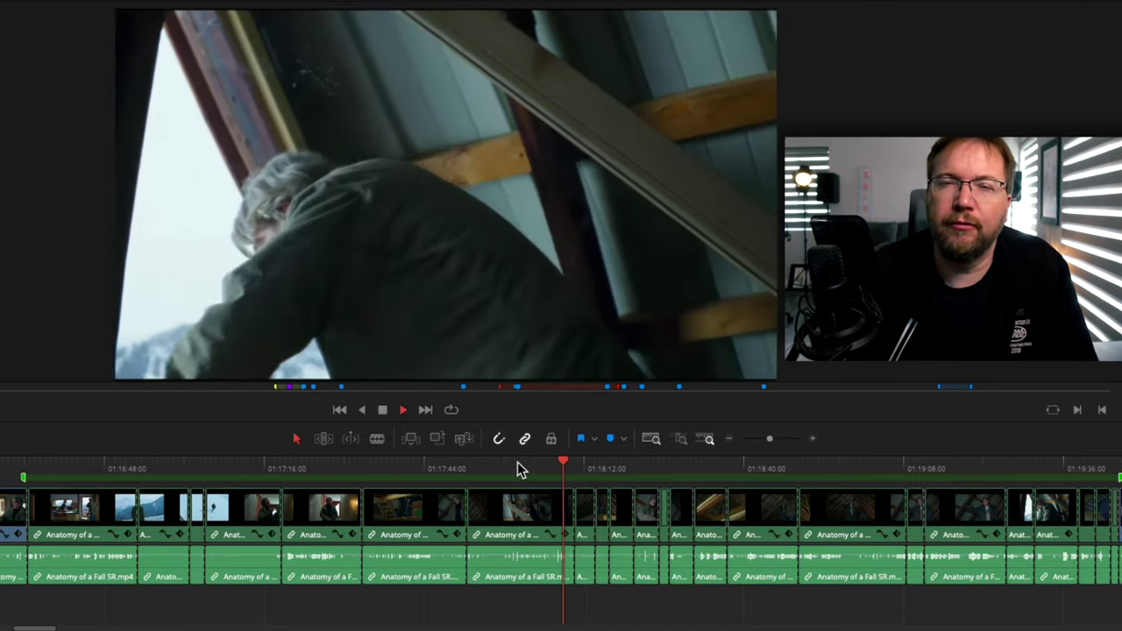
{"action": "key", "text": "Down"}
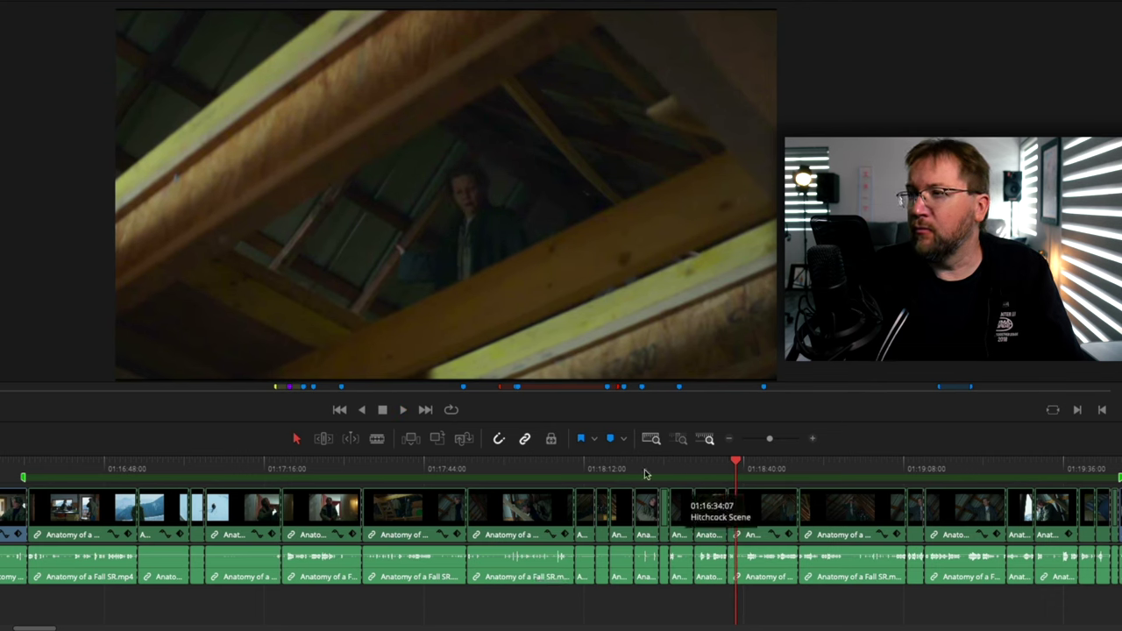
Jump through the attic confrontation shots and stop on the man at the snowy window near 01:19:36.
{"action": "key", "text": "Down"}
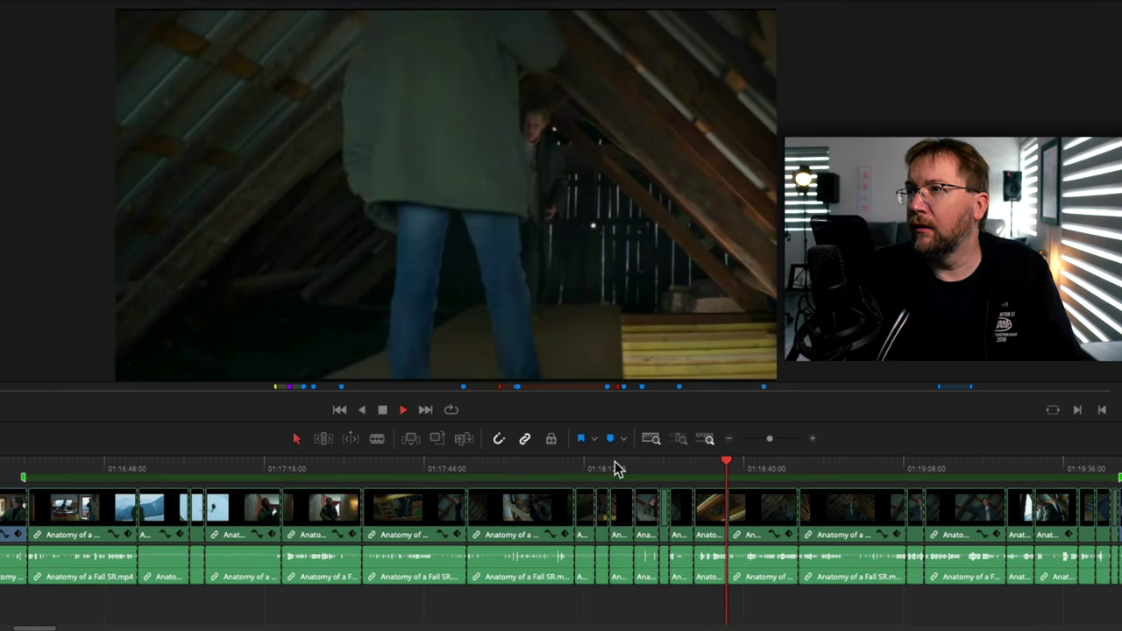
{"action": "key", "text": "Down"}
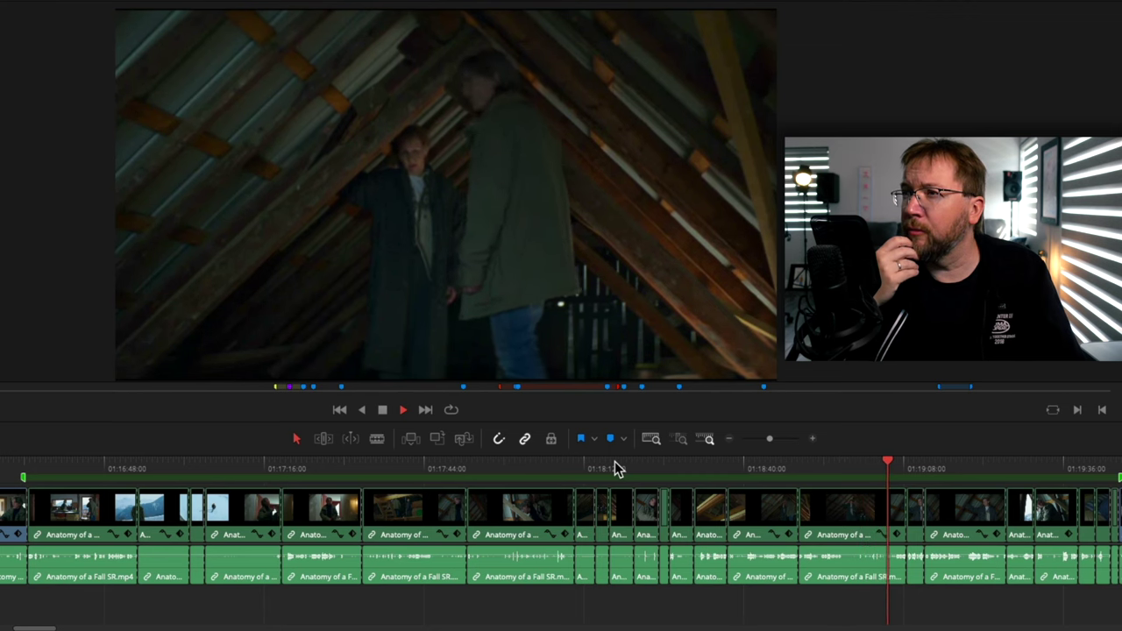
{"action": "key", "text": "space"}
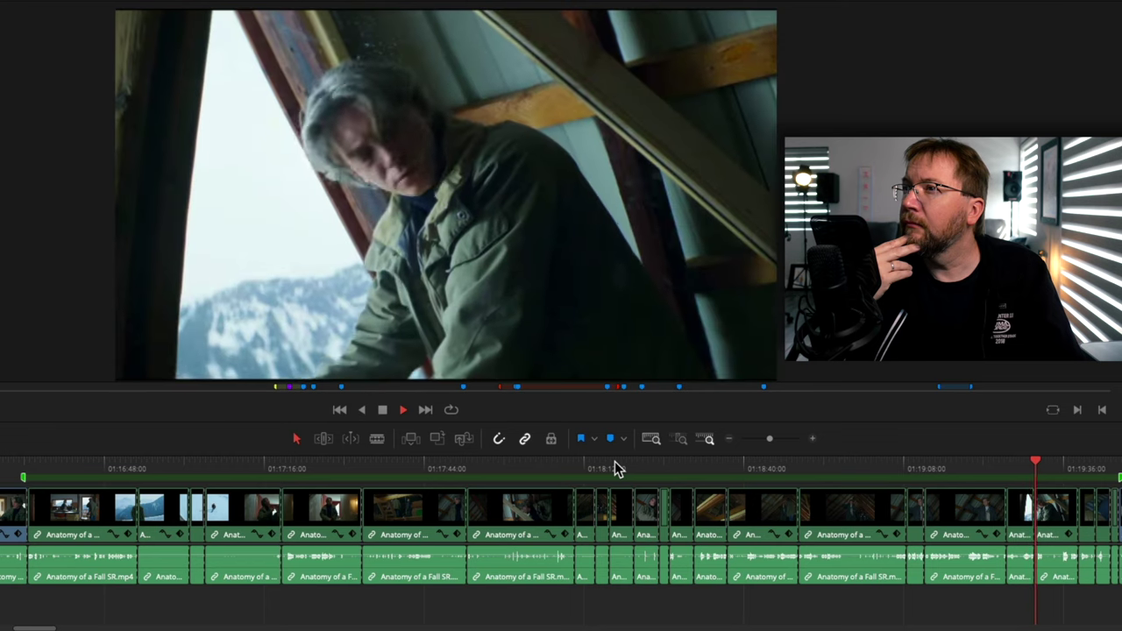
{"action": "key", "text": "space"}
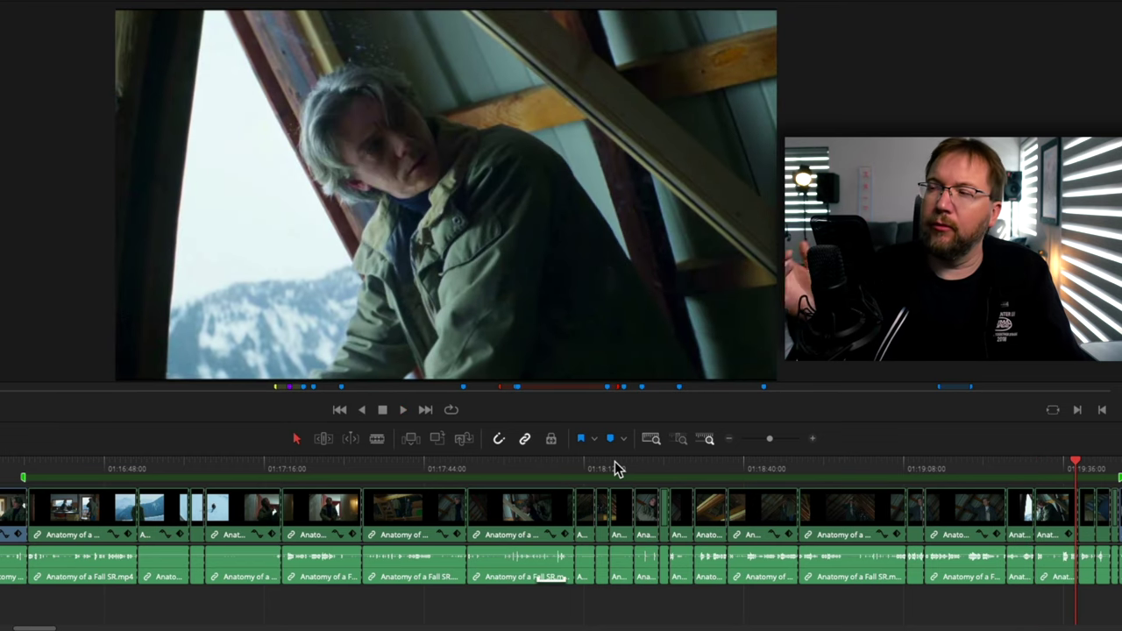
Move the playhead back to the wide attic shot of silhouetted figures against the window.
{"action": "left_click", "coordinate": [1007, 465]}
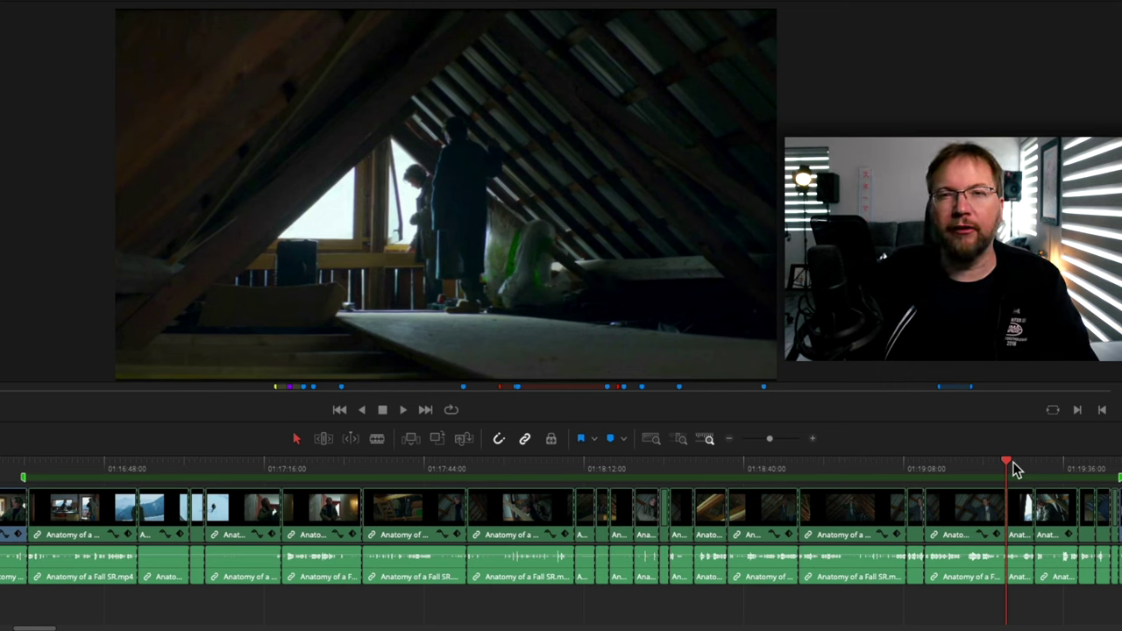
{"action": "left_click", "coordinate": [954, 466]}
Play from there, then return to the grey-haired man at the attic window near 01:19:08.
{"action": "key", "text": "space"}
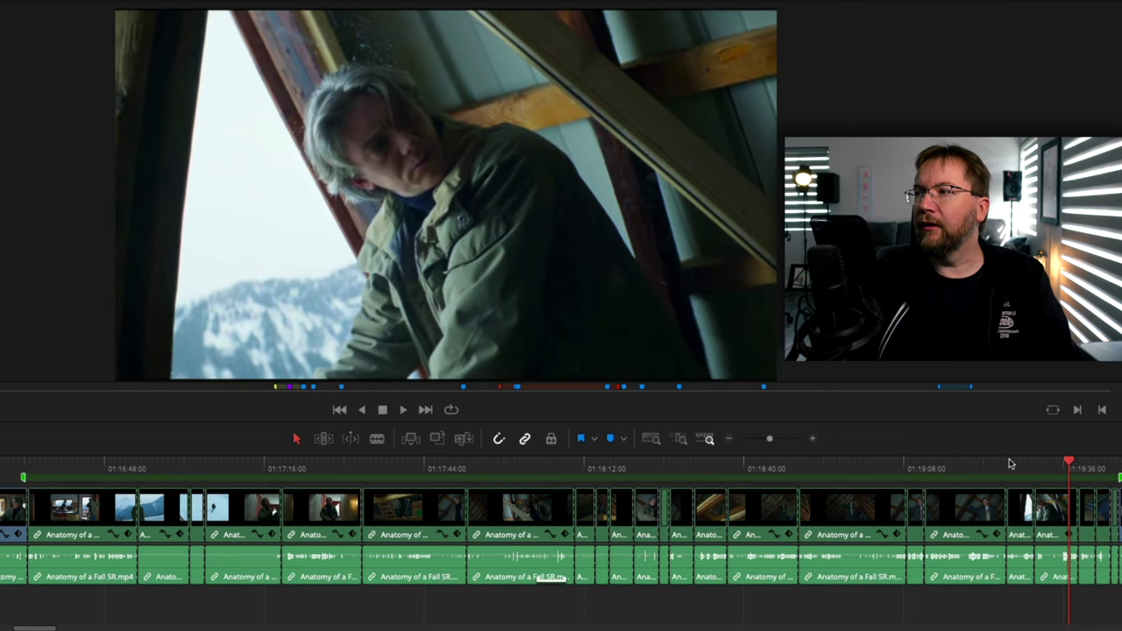
{"action": "left_click", "coordinate": [1008, 463]}
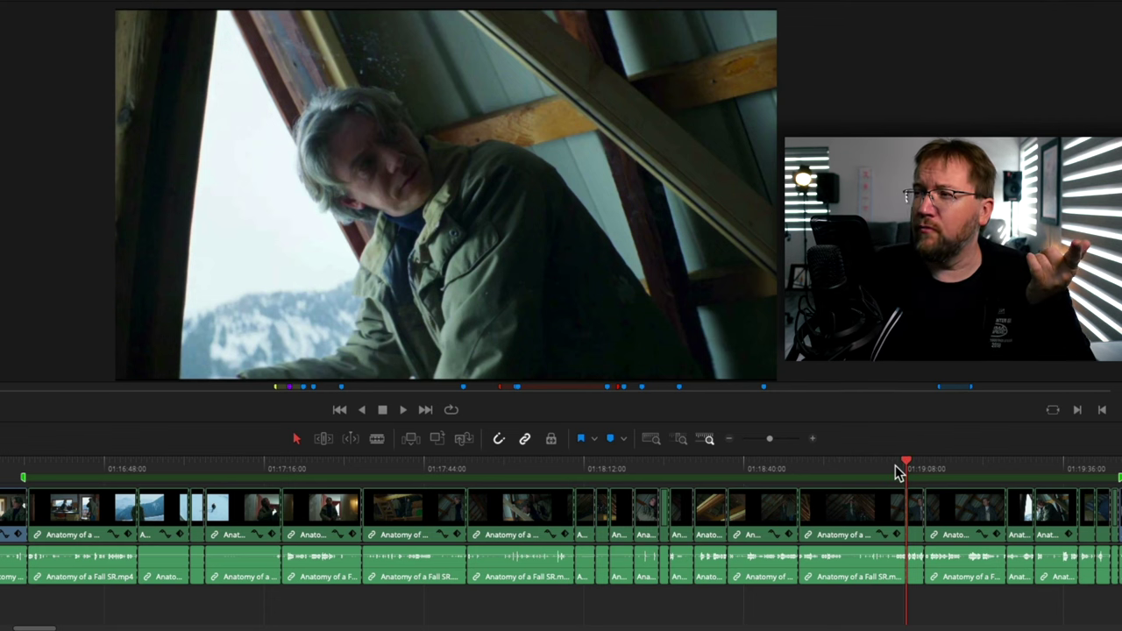
Scrub through the early shots to the dog close-up, fast-forward with L, and jump to the 01:05 face-off.
{"action": "left_click_drag", "start_coordinate": [23, 627], "coordinate": [44, 628]}
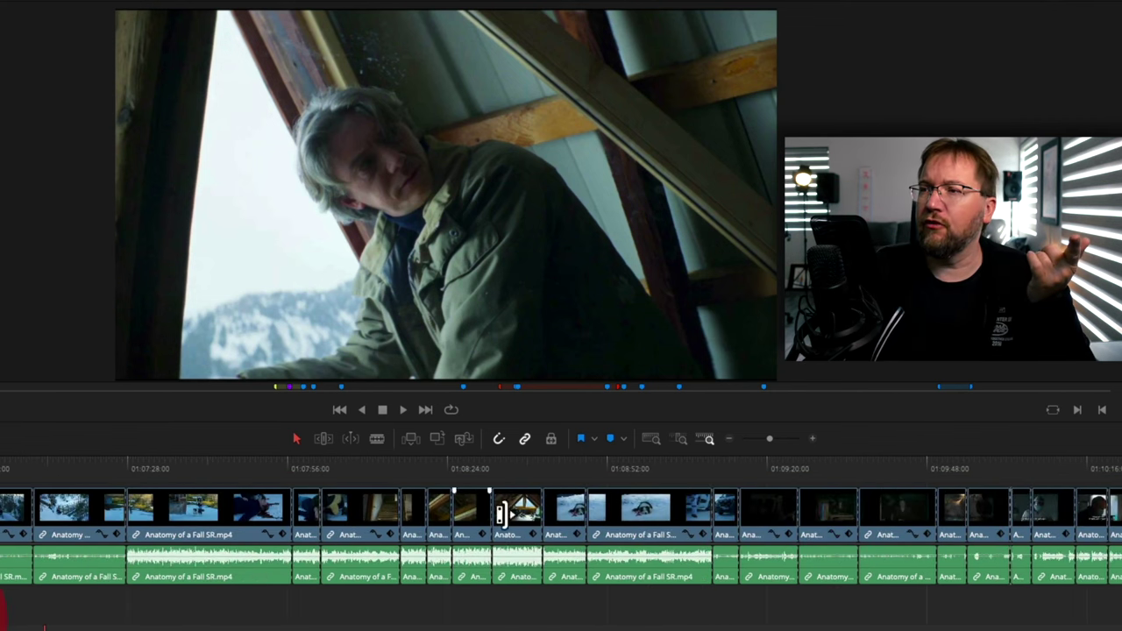
{"action": "left_click_drag", "start_coordinate": [504, 477], "coordinate": [321, 477]}
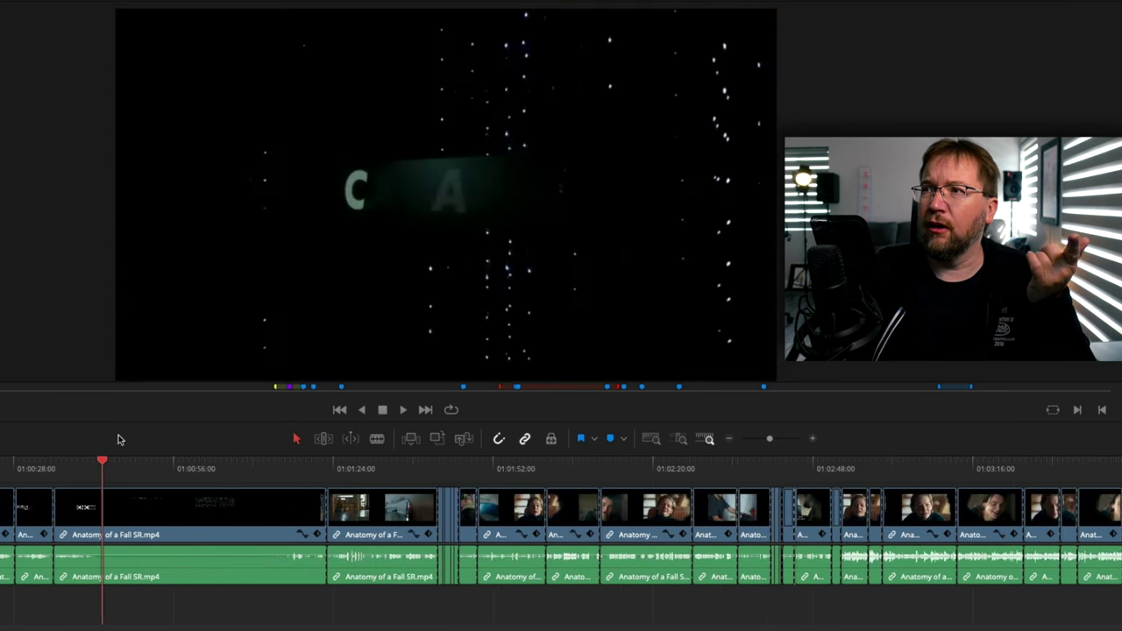
{"action": "left_click_drag", "start_coordinate": [100, 457], "coordinate": [756, 464]}
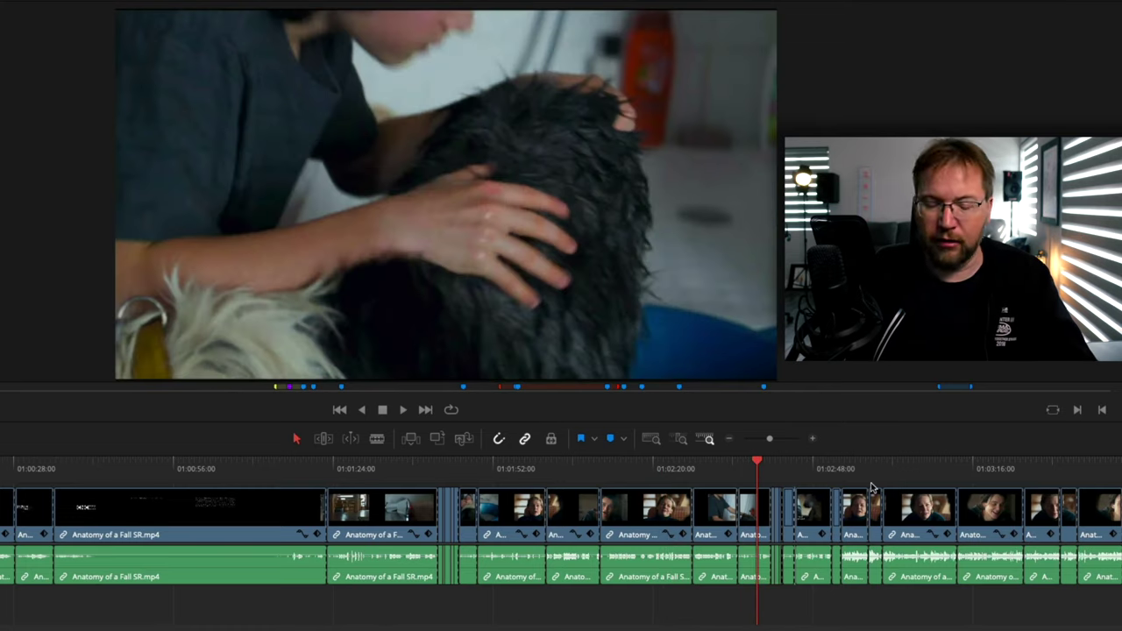
{"action": "left_click_drag", "start_coordinate": [797, 471], "coordinate": [848, 471]}
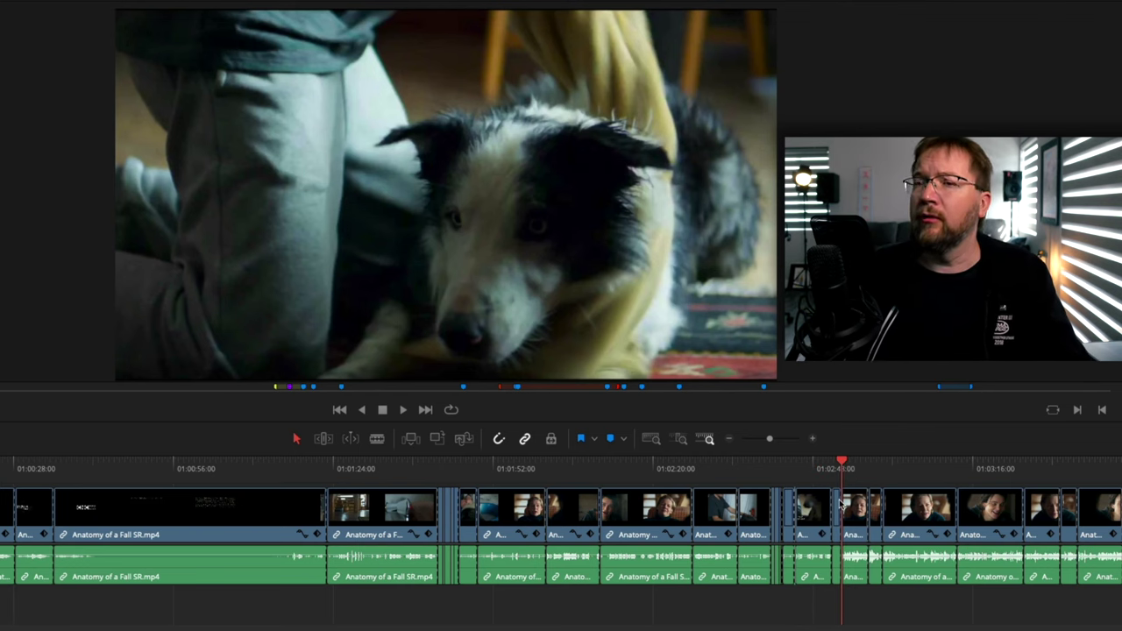
{"action": "key", "text": "l"}
{"action": "key", "text": "l"}
{"action": "key", "text": "l"}
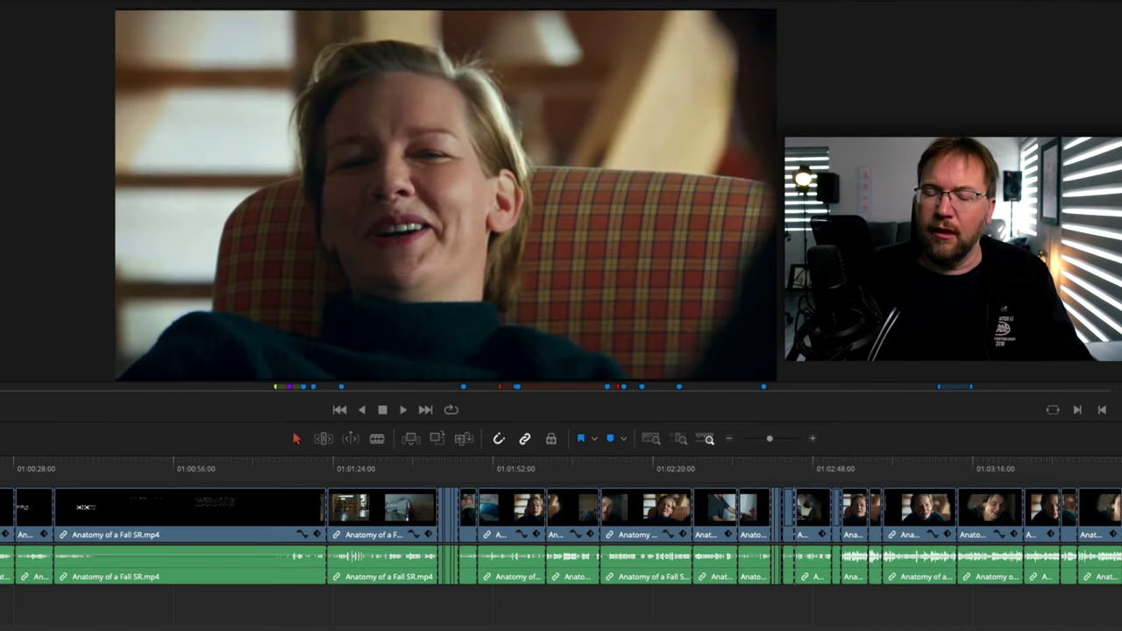
{"action": "left_click", "coordinate": [767, 476]}
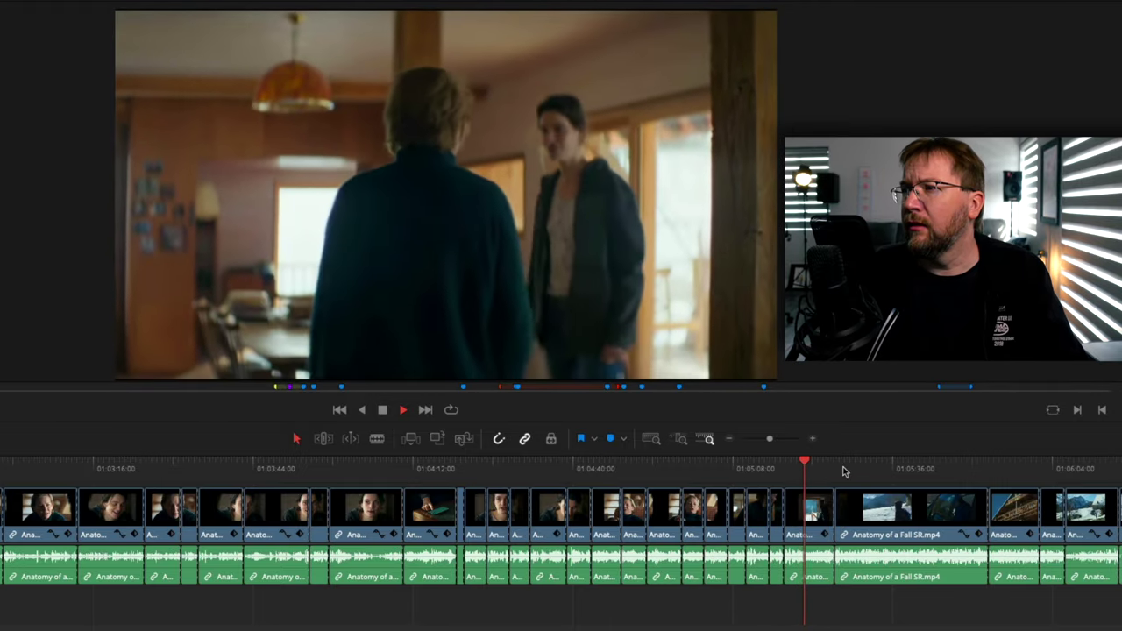
Stop on the low-angle chalet balcony shot, nudge forward a few frames, then play on to the next shot.
{"action": "left_click", "coordinate": [974, 465]}
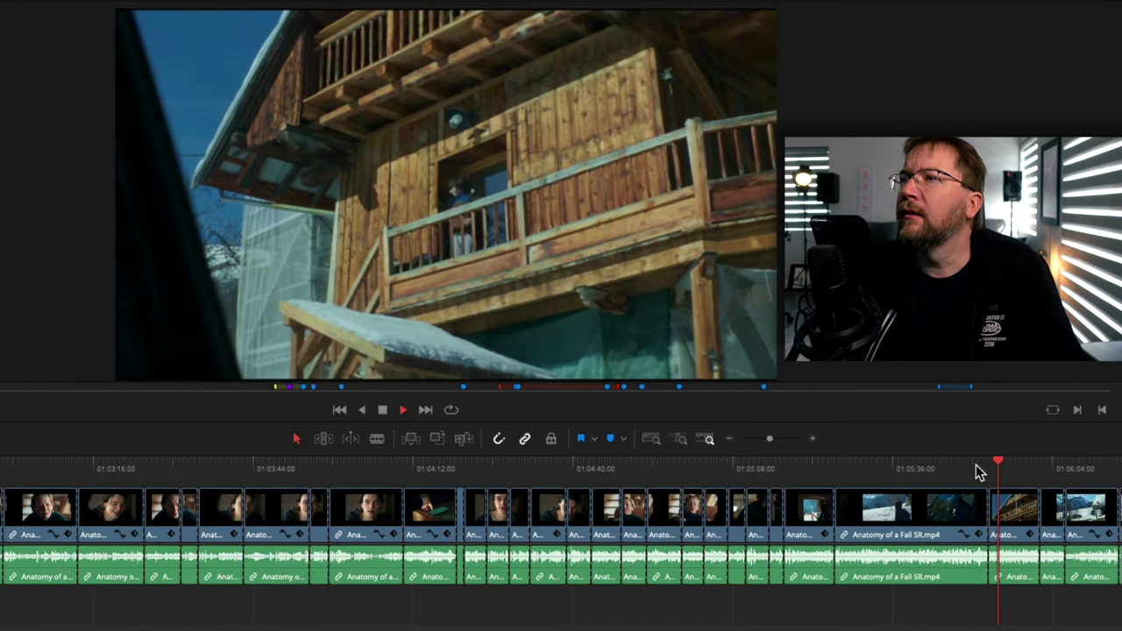
{"action": "key", "text": "space"}
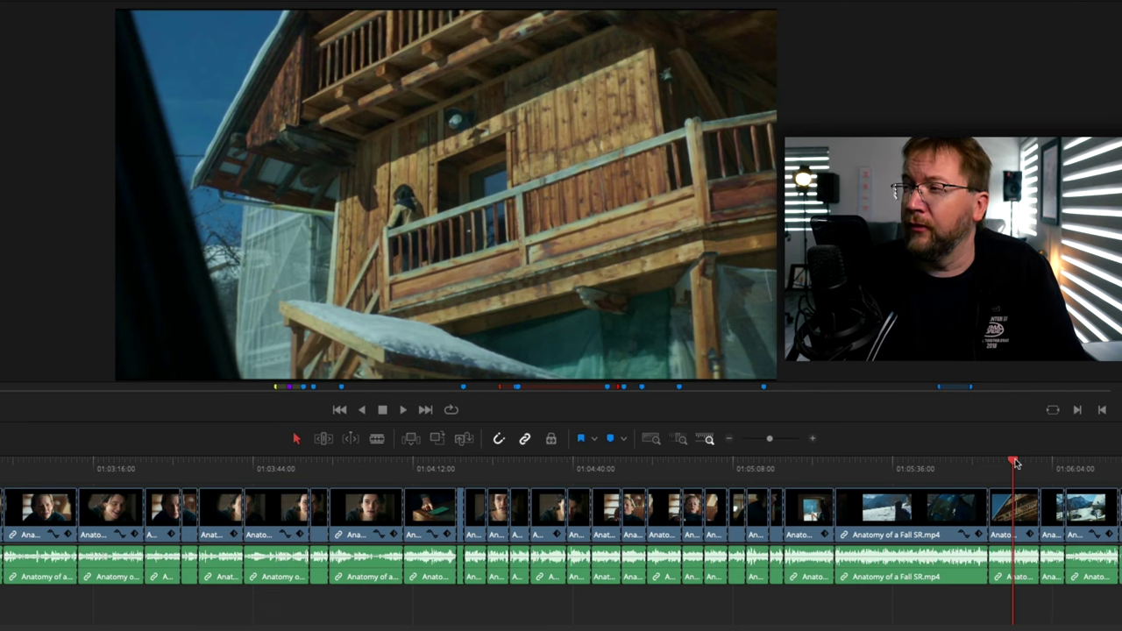
{"action": "left_click_drag", "start_coordinate": [1015, 463], "coordinate": [1019, 469]}
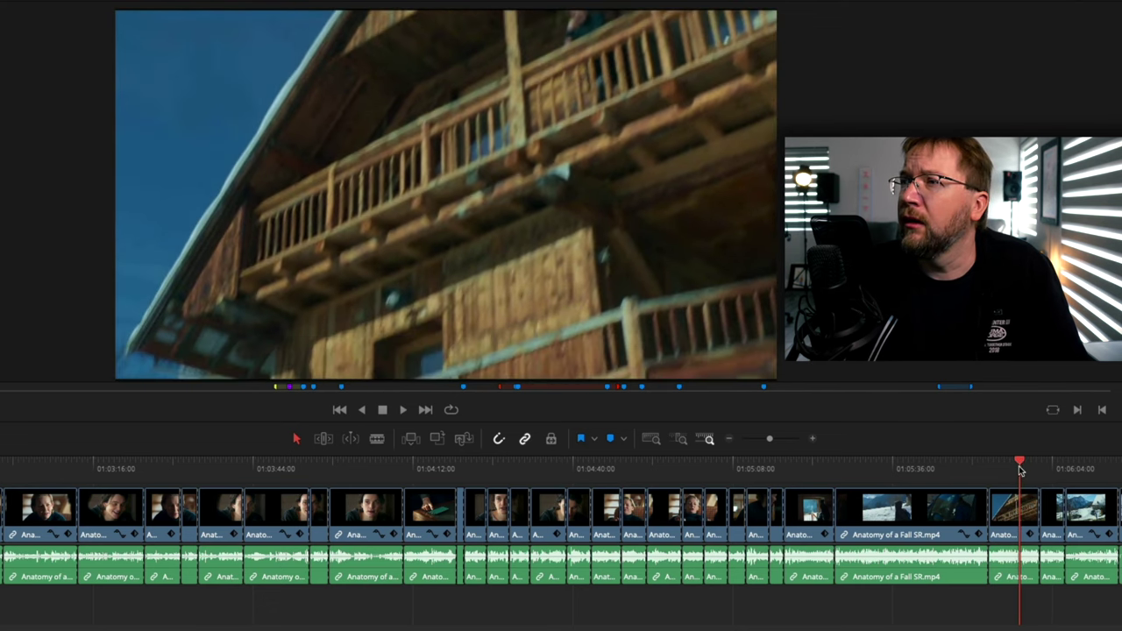
{"action": "key", "text": "space"}
{"action": "key", "text": "space"}
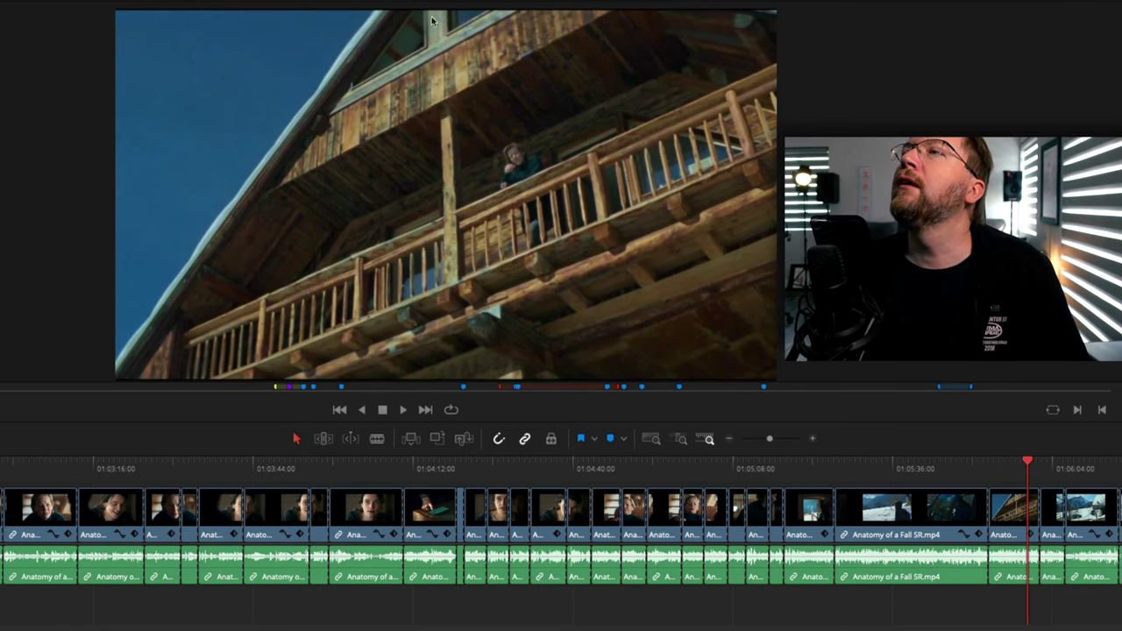
{"action": "key", "text": "Down"}
Zoom out and move past the snowy exteriors and attic shots to the orange fight clips near 02:35.
{"action": "key", "text": "super+minus"}
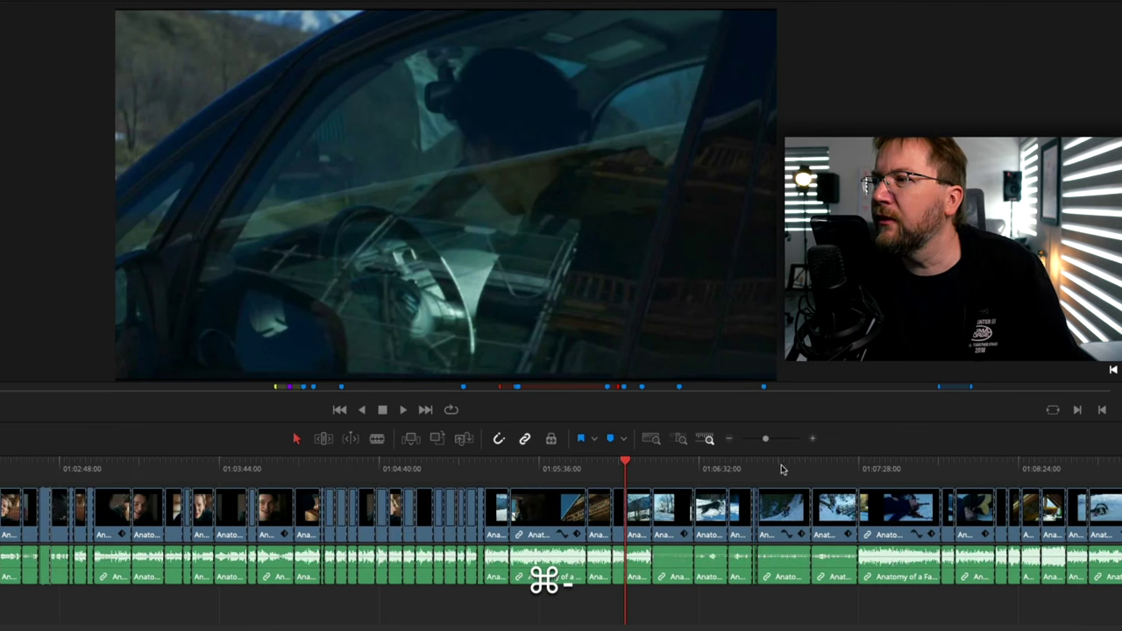
{"action": "left_click_drag", "start_coordinate": [772, 474], "coordinate": [1017, 469]}
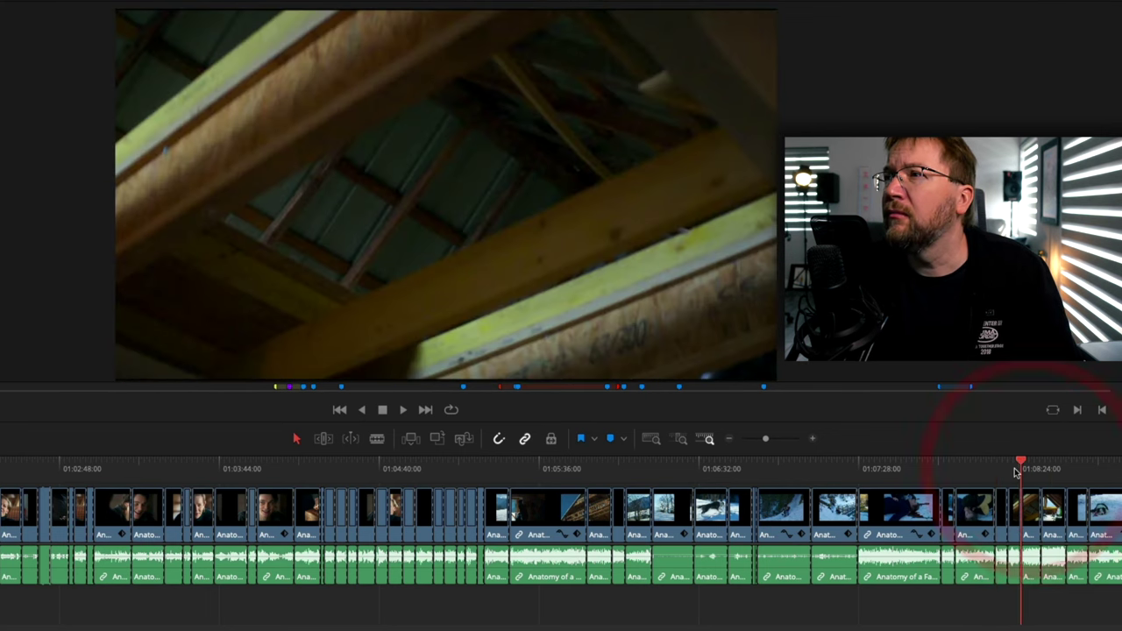
{"action": "left_click", "coordinate": [1015, 469]}
{"action": "key", "text": "space"}
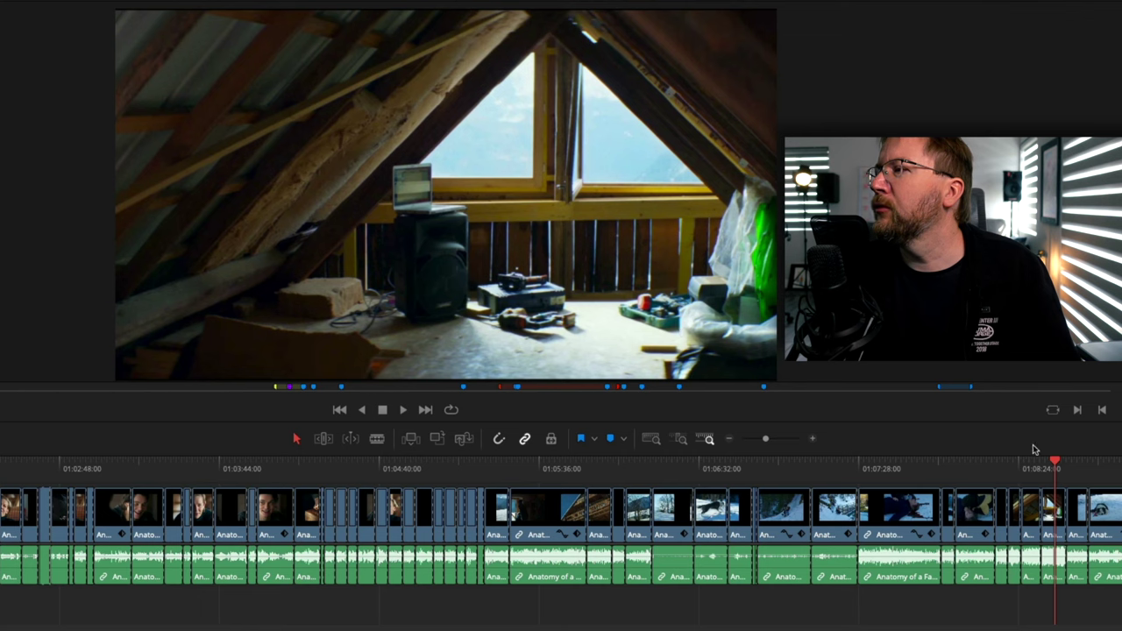
{"action": "key", "text": "ctrl+minus"}
{"action": "left_click", "coordinate": [660, 465]}
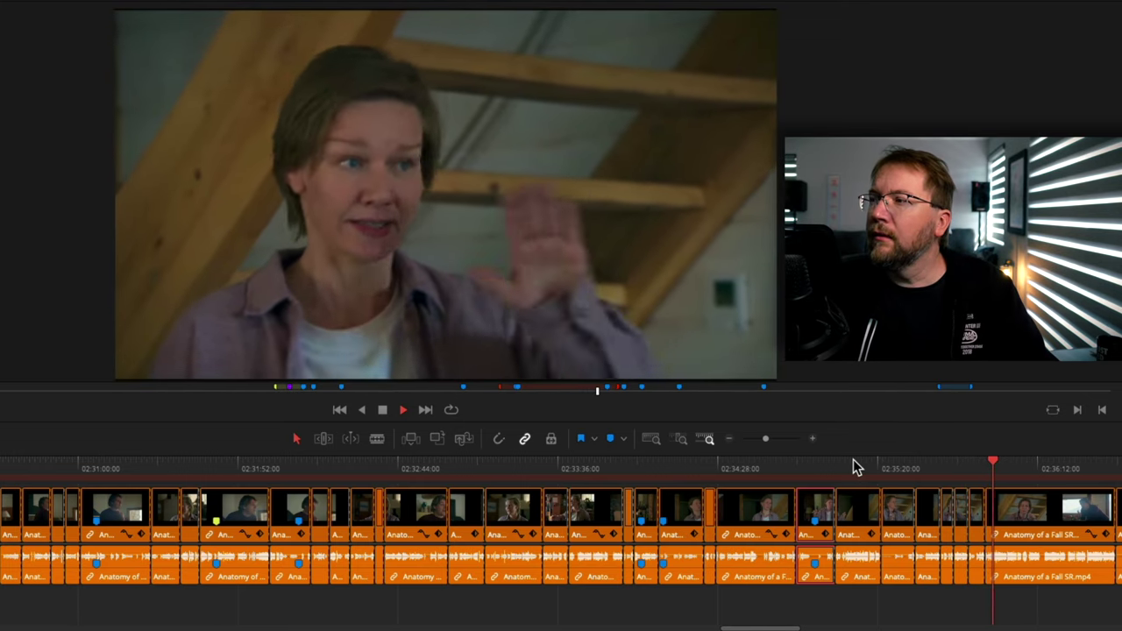
Stop playback on the woman talking beneath the wooden stairs.
{"action": "key", "text": "space"}
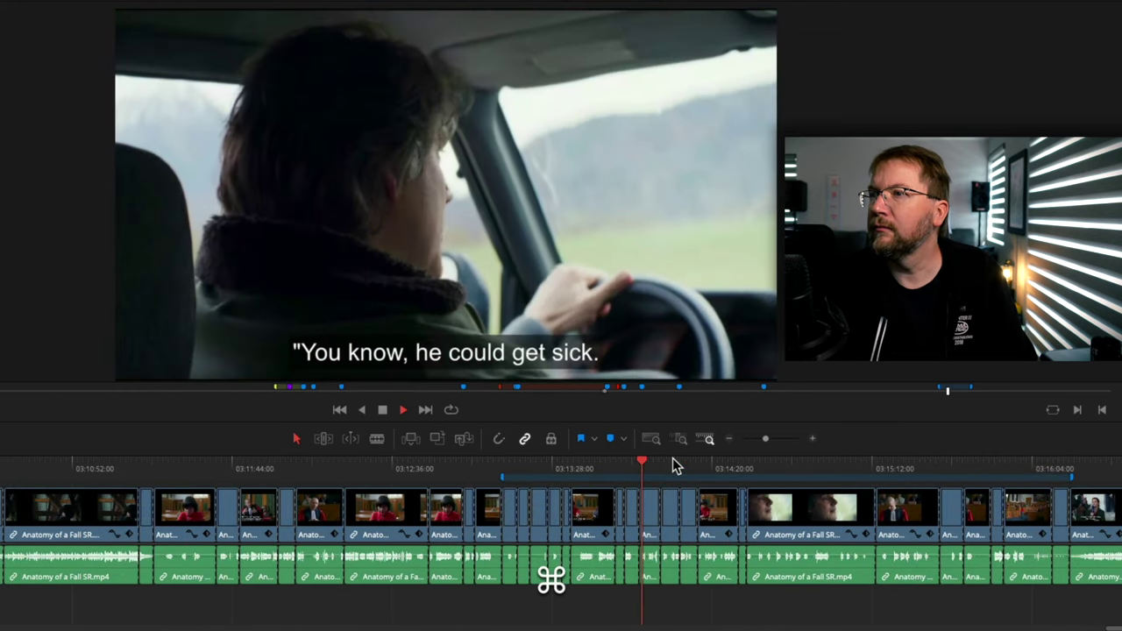
Zoom in and recolour the selected fight clips from about 02:25 onward to orange.
{"action": "key", "text": "super+equal"}
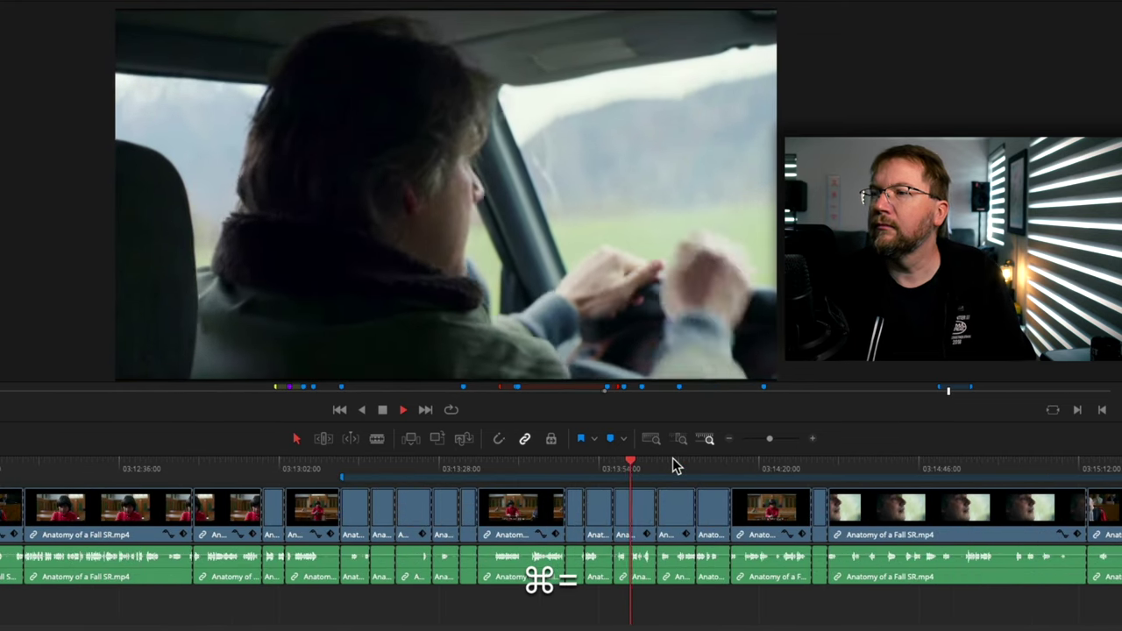
{"action": "scroll", "coordinate": [673, 457], "scroll_direction": "right", "scroll_amount": 5}
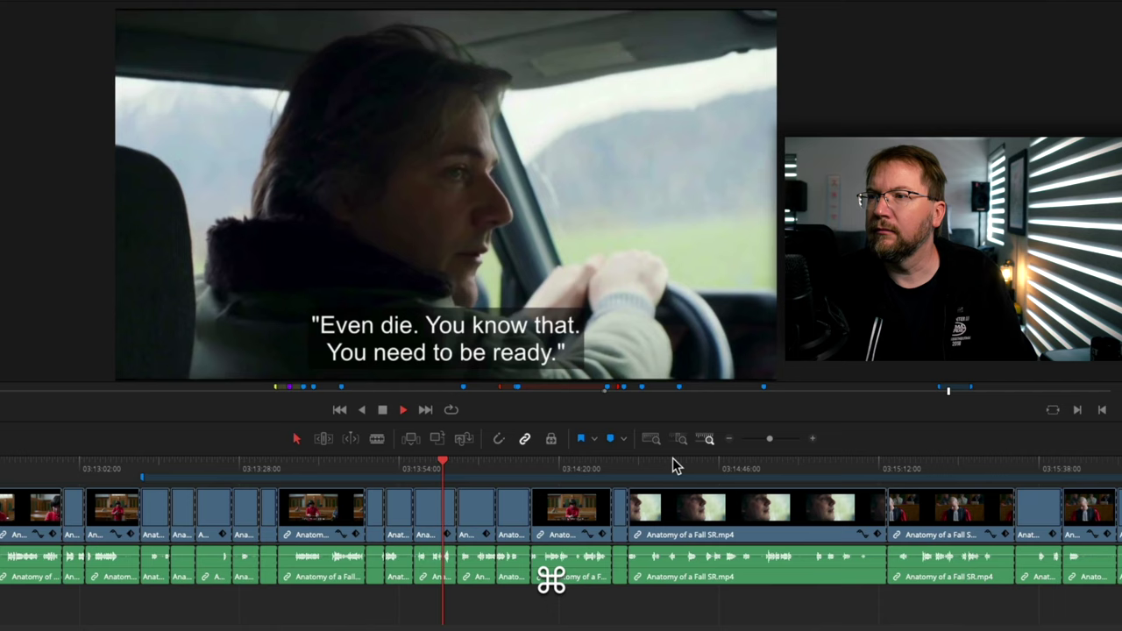
{"action": "scroll", "coordinate": [672, 457], "scroll_direction": "right", "scroll_amount": 2}
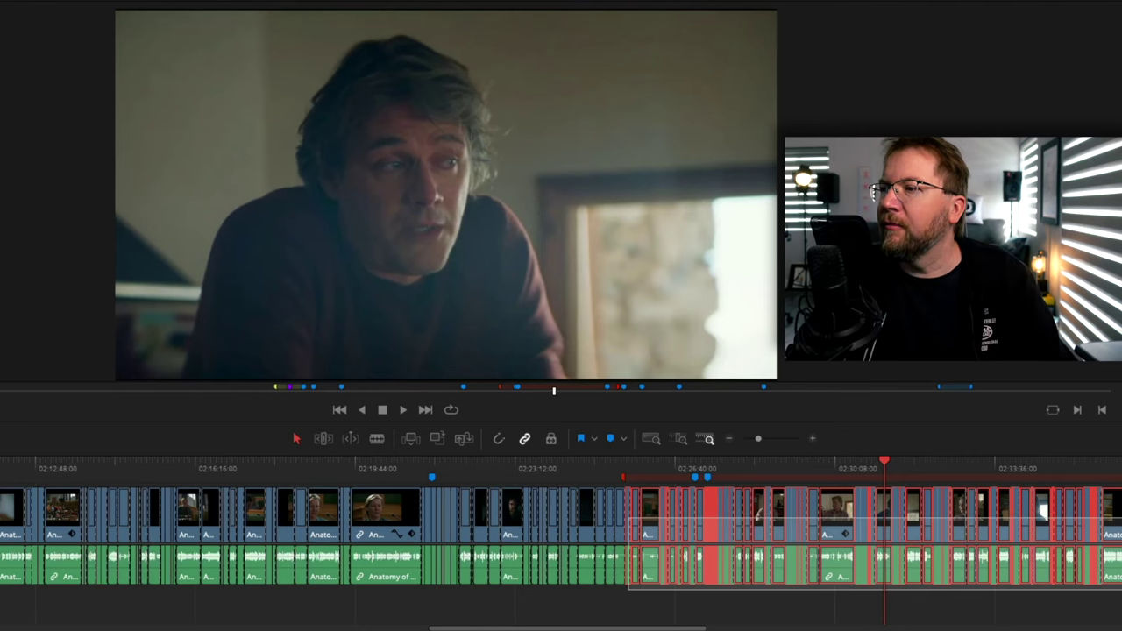
{"action": "right_click", "coordinate": [821, 493]}
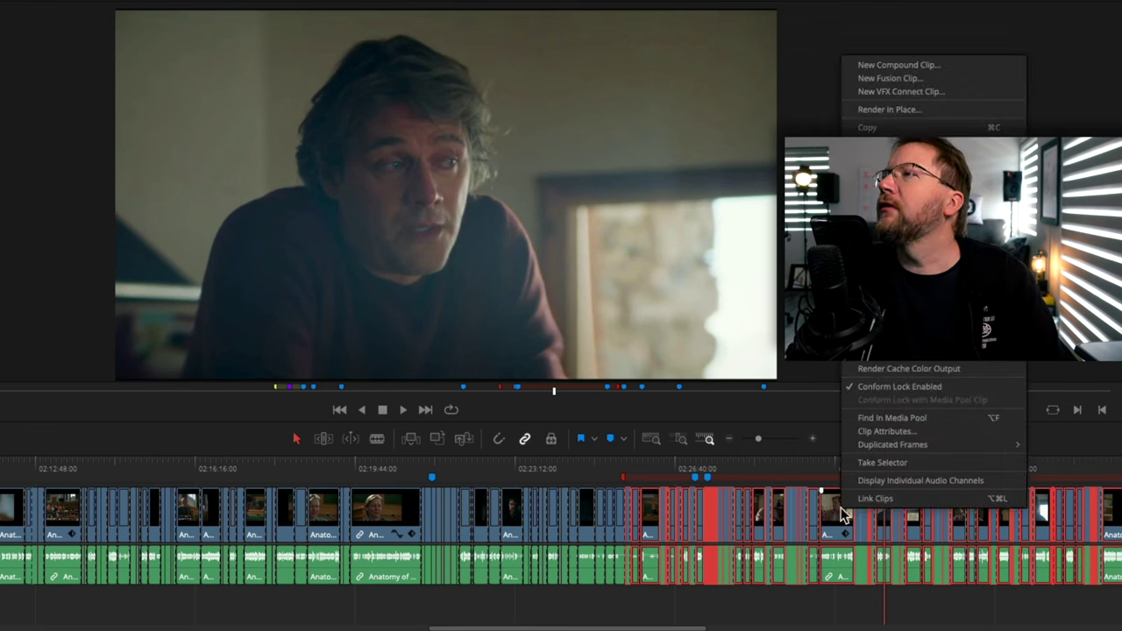
{"action": "mouse_move", "coordinate": [1008, 354]}
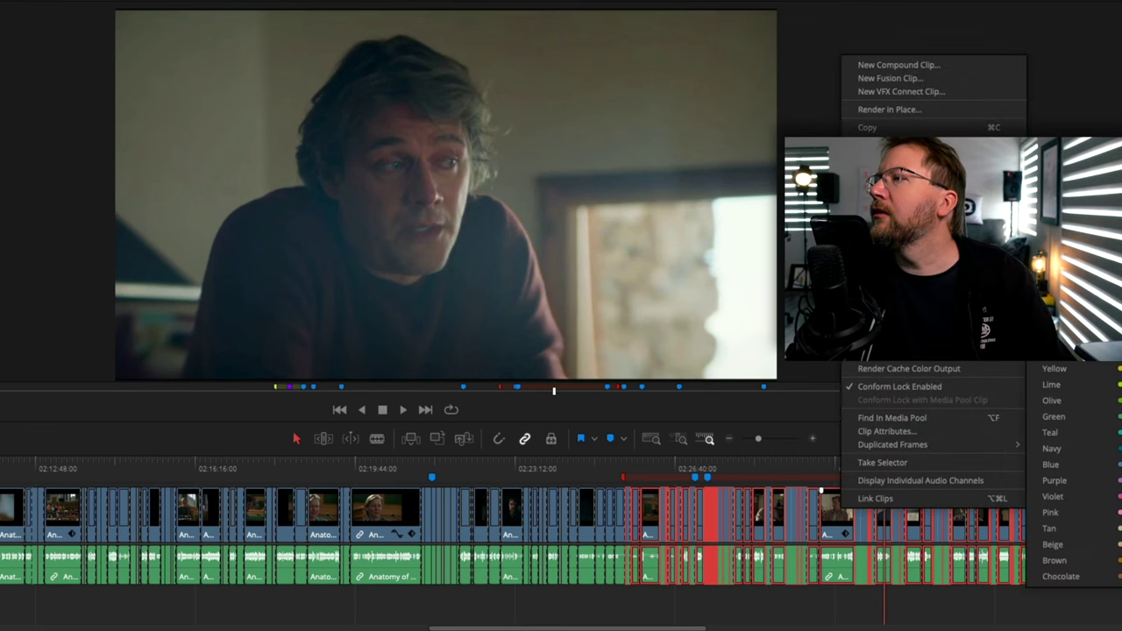
{"action": "left_click", "coordinate": [1056, 352]}
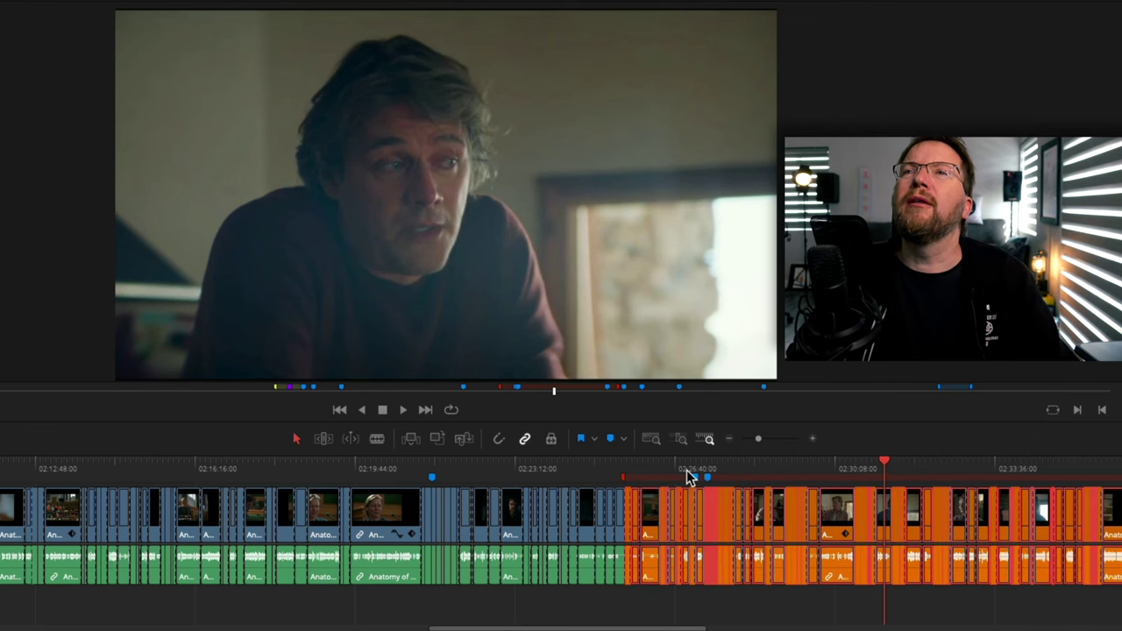
Move the playhead to the start of the orange fight section, then to the courtroom shot.
{"action": "left_click", "coordinate": [636, 468]}
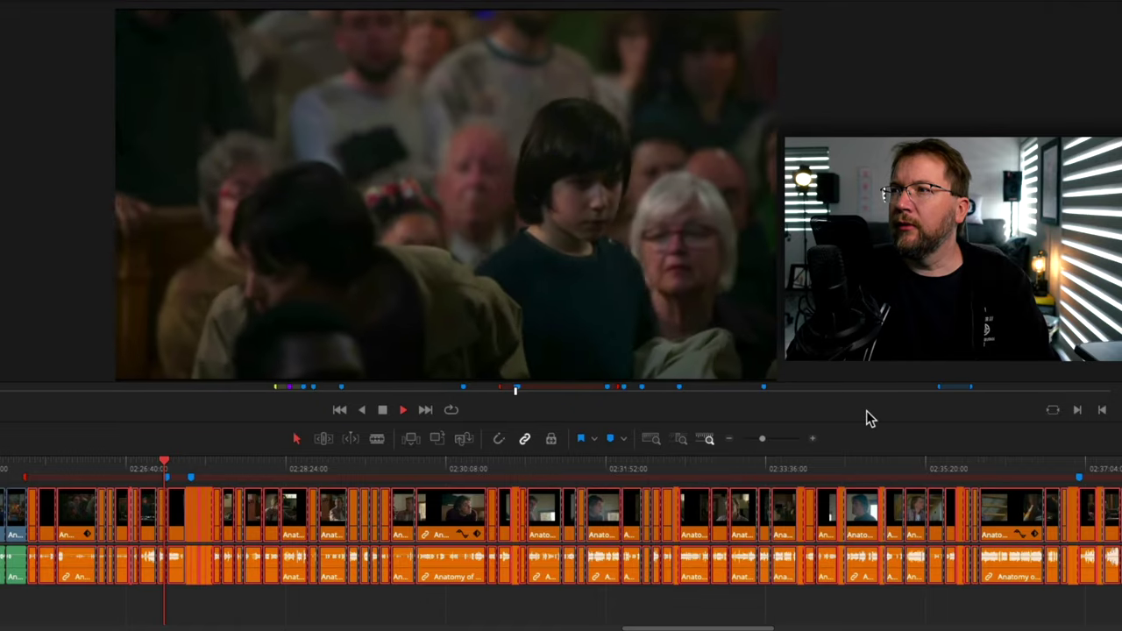
{"action": "left_click", "coordinate": [169, 465]}
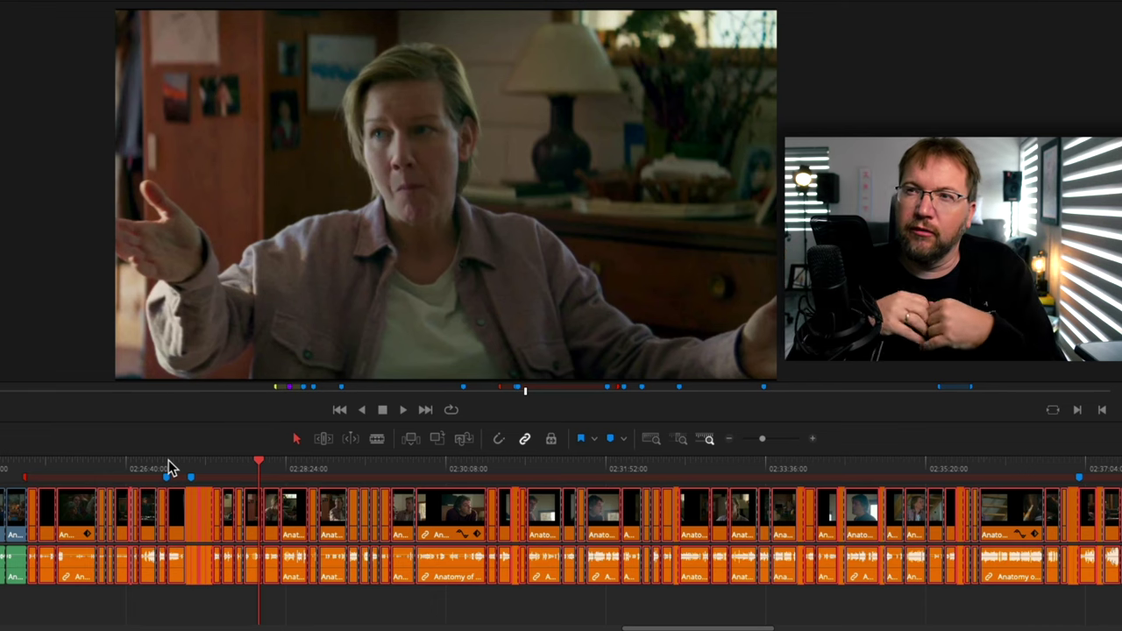
Play the fight sequence and set the playhead on the kitchen shot near 02:28.
{"action": "key", "text": "space"}
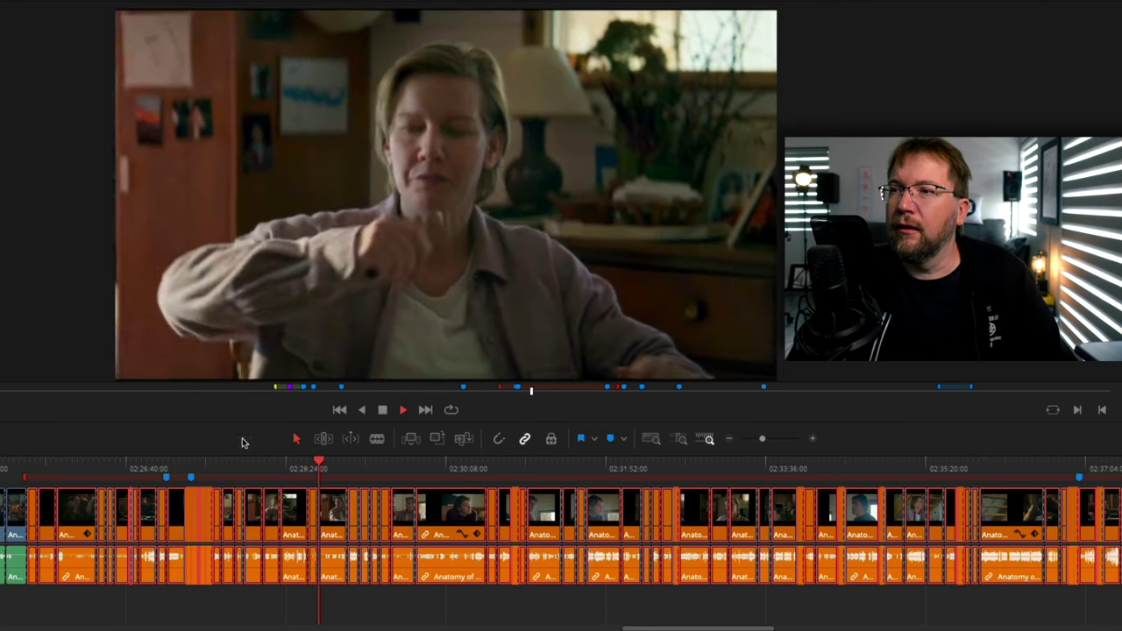
{"action": "mouse_move", "coordinate": [263, 461]}
{"action": "left_mouse_down"}
{"action": "mouse_move", "coordinate": [240, 462]}
{"action": "mouse_move", "coordinate": [271, 467]}
{"action": "left_mouse_up"}
{"action": "left_click", "coordinate": [271, 466]}
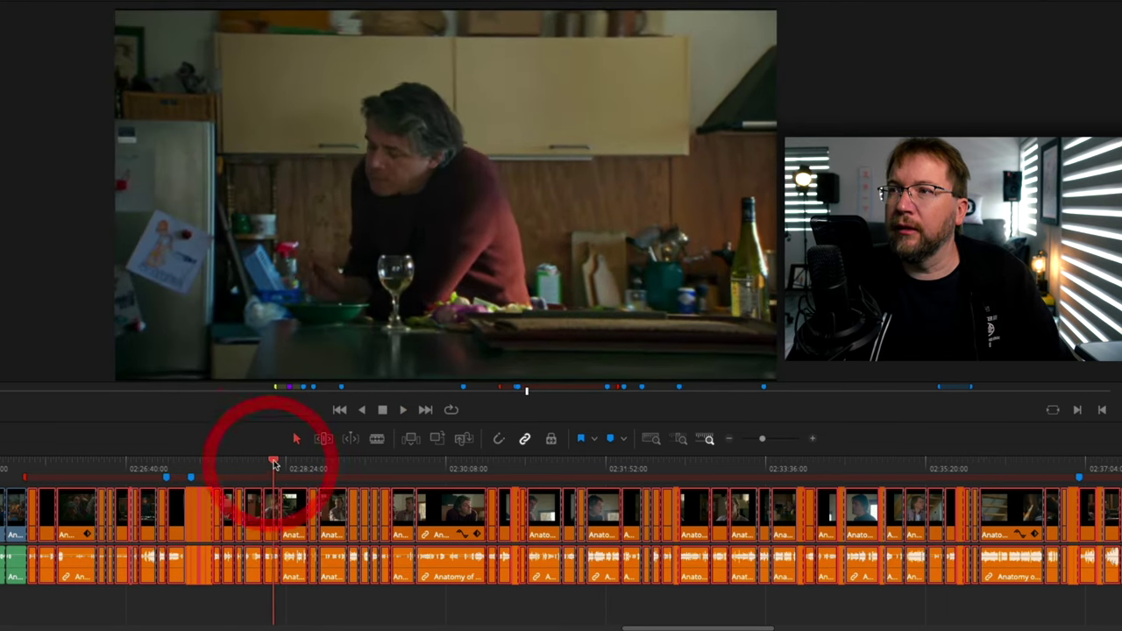
{"action": "left_click", "coordinate": [270, 467]}
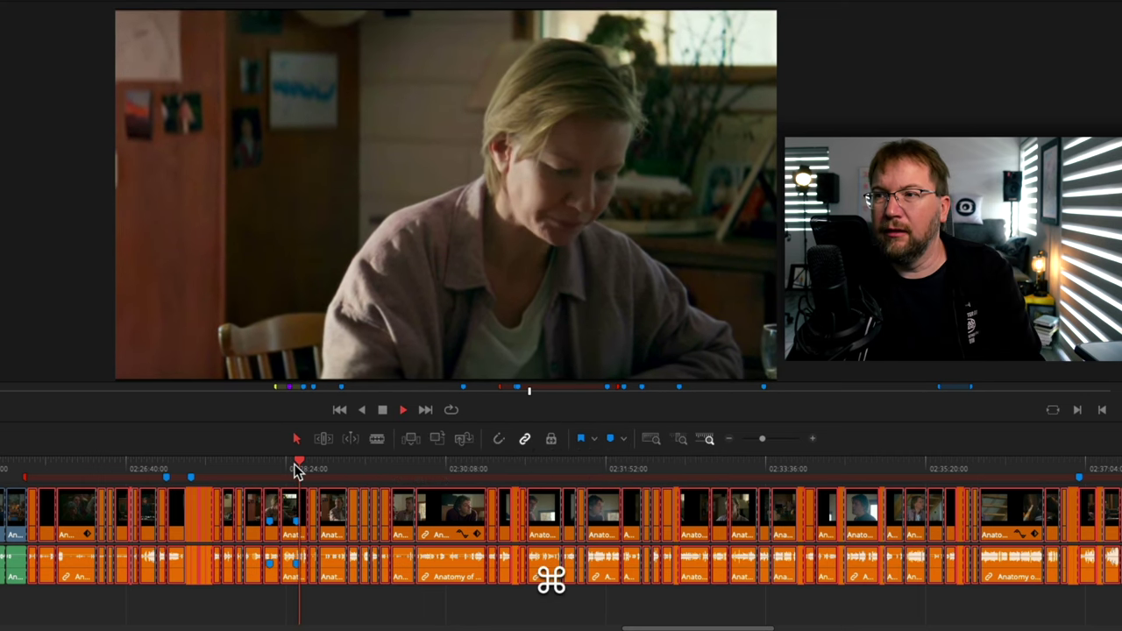
{"action": "key", "text": "super+equal"}
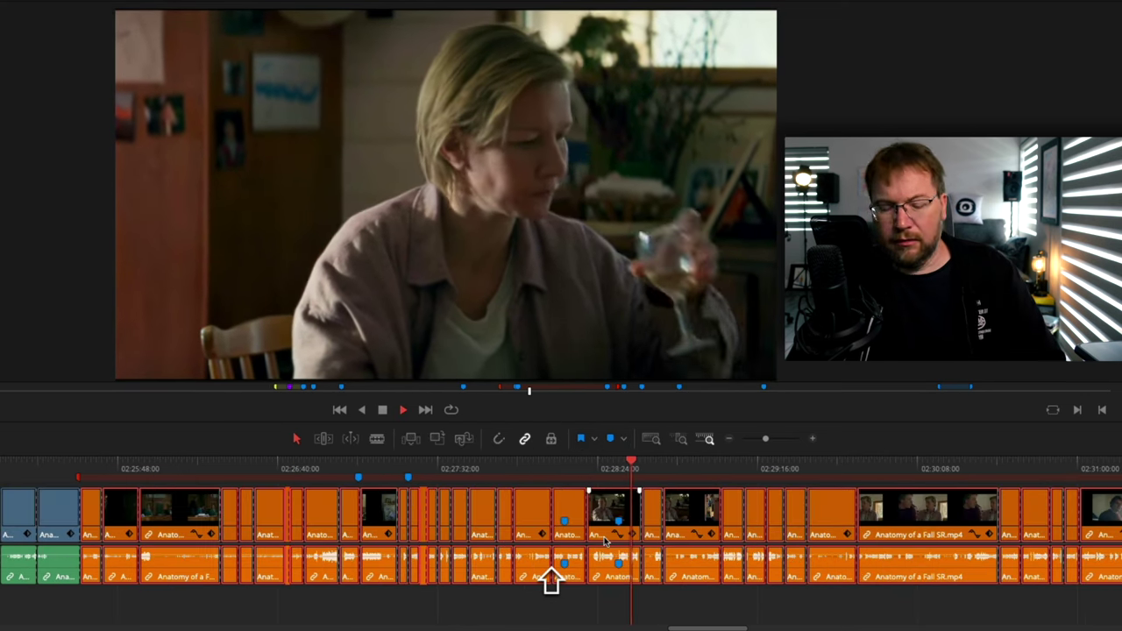
Scroll the zoomed timeline and stop playback just after 02:28:24.
{"action": "scroll", "coordinate": [603, 541], "scroll_direction": "right", "scroll_amount": 3}
{"action": "scroll", "coordinate": [603, 541], "scroll_direction": "right", "scroll_amount": 6}
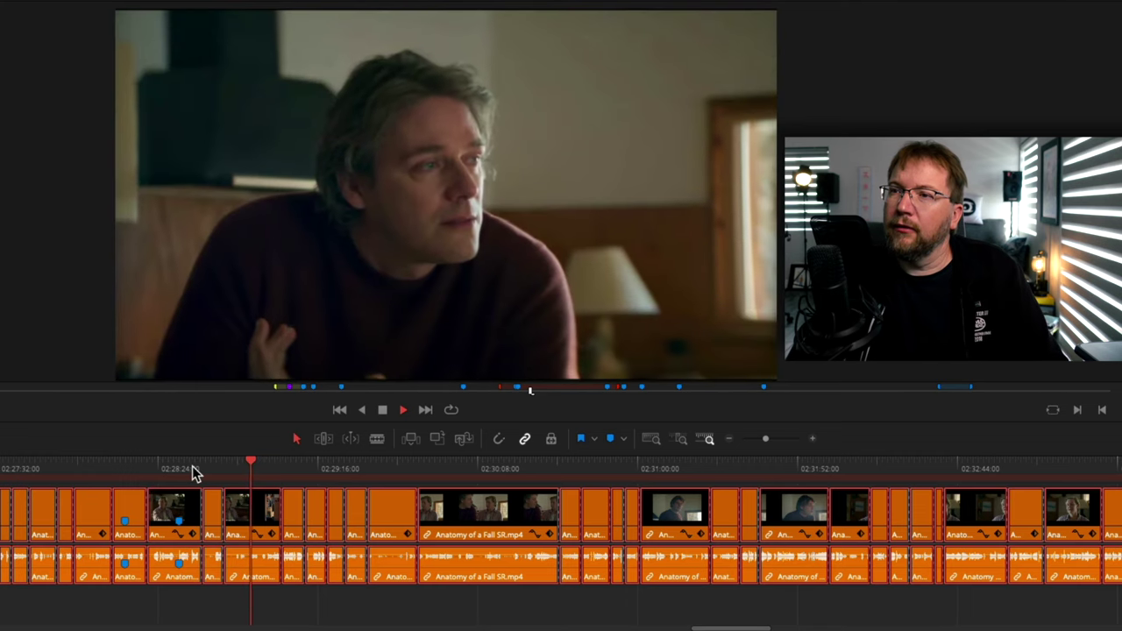
{"action": "key", "text": "space"}
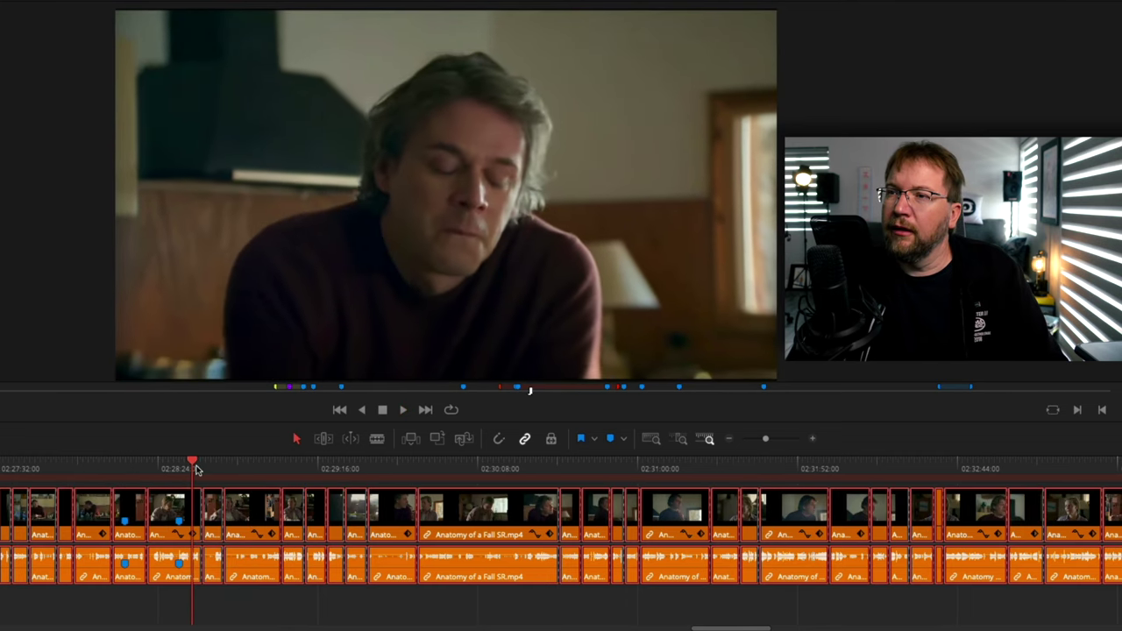
{"action": "left_click", "coordinate": [209, 470]}
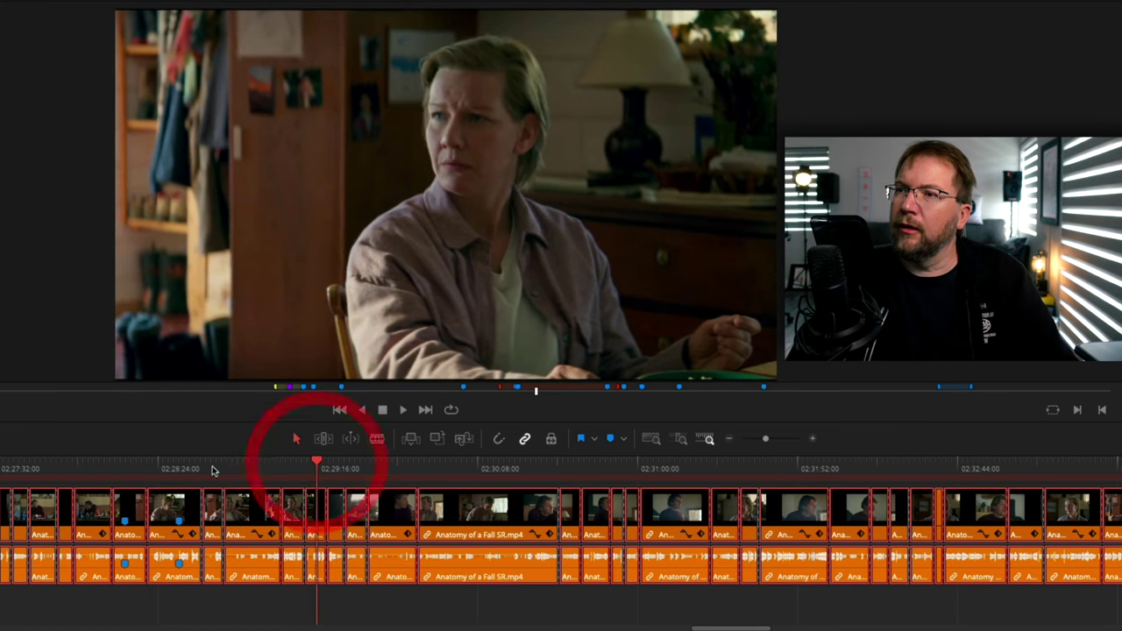
Add a blue marker on the fight clip just after 02:29:16.
{"action": "left_click_drag", "start_coordinate": [212, 471], "coordinate": [312, 471]}
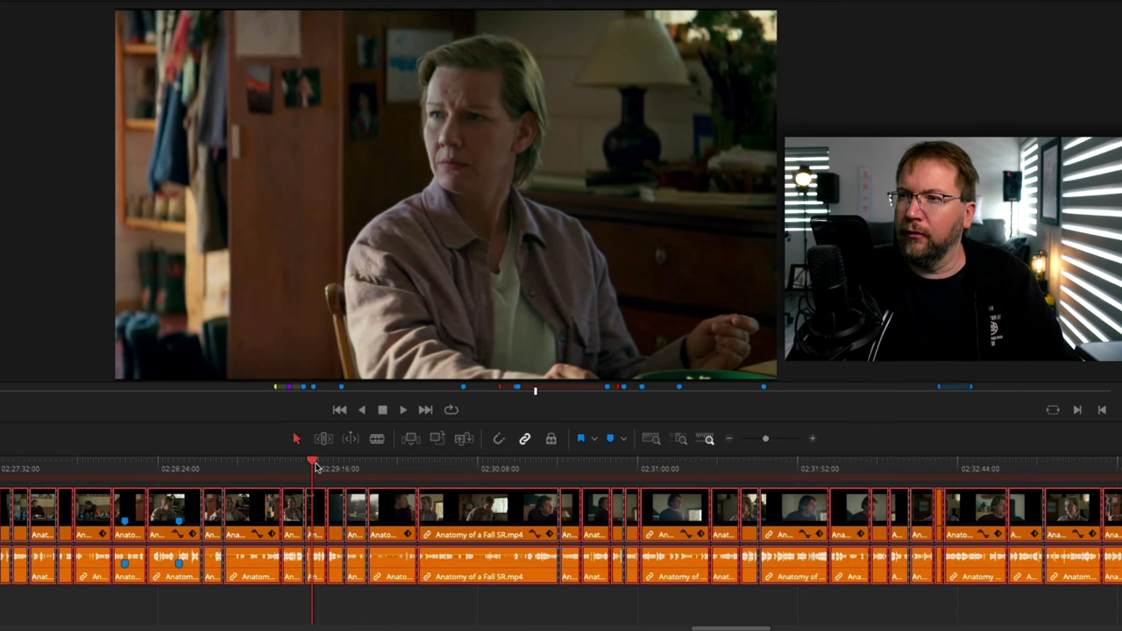
{"action": "left_click_drag", "start_coordinate": [316, 467], "coordinate": [319, 468]}
{"action": "key", "text": "space"}
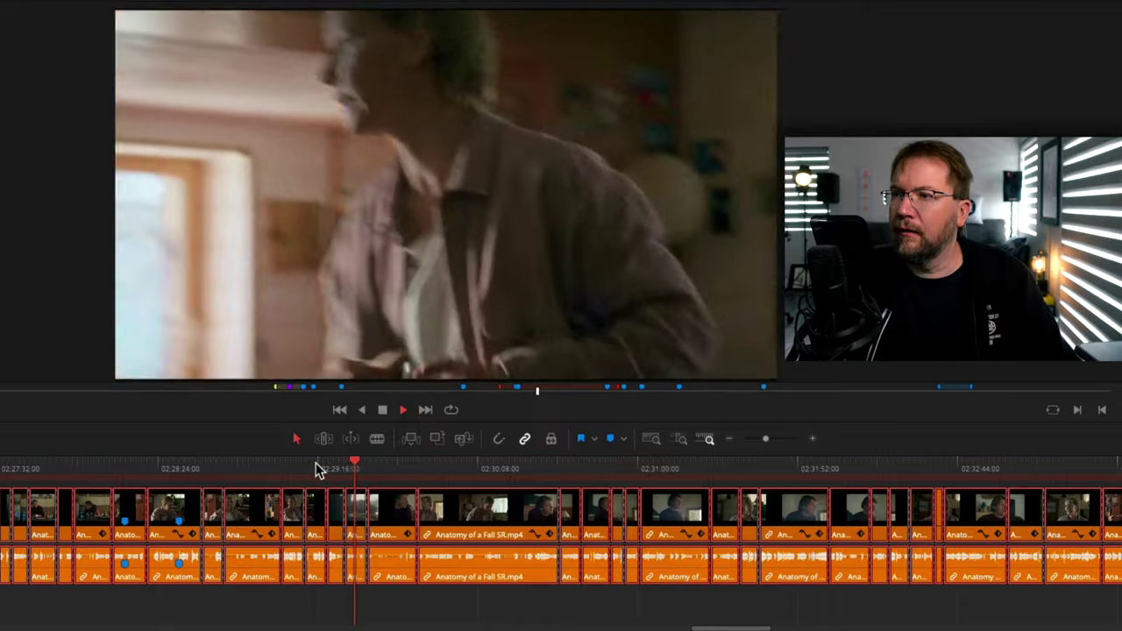
{"action": "key", "text": "space"}
{"action": "key", "text": "m"}
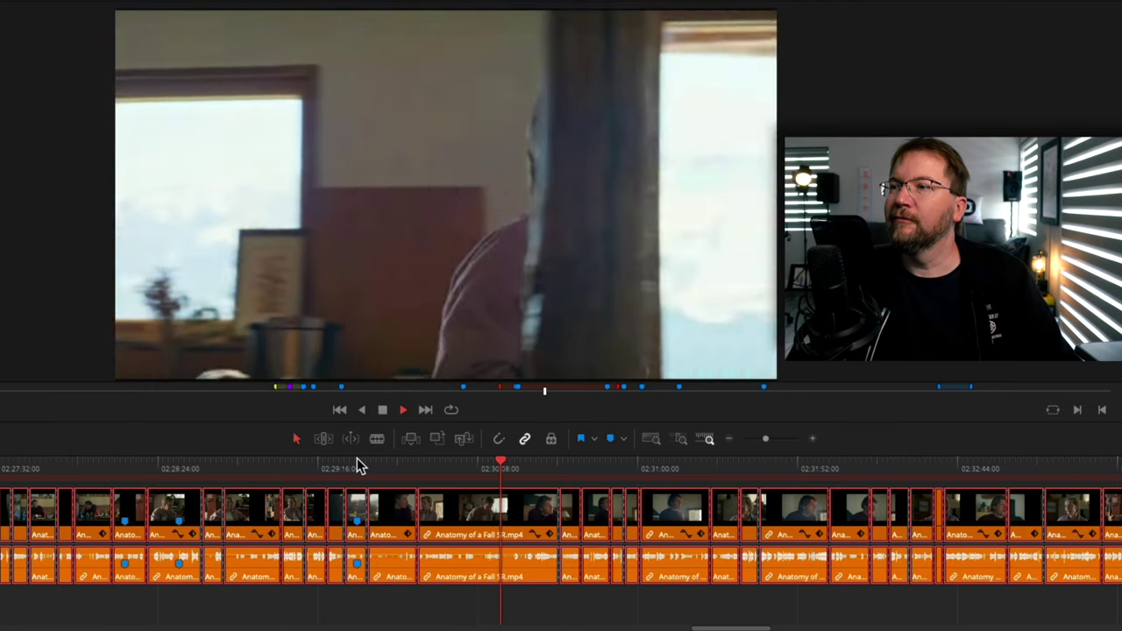
{"action": "key", "text": "space"}
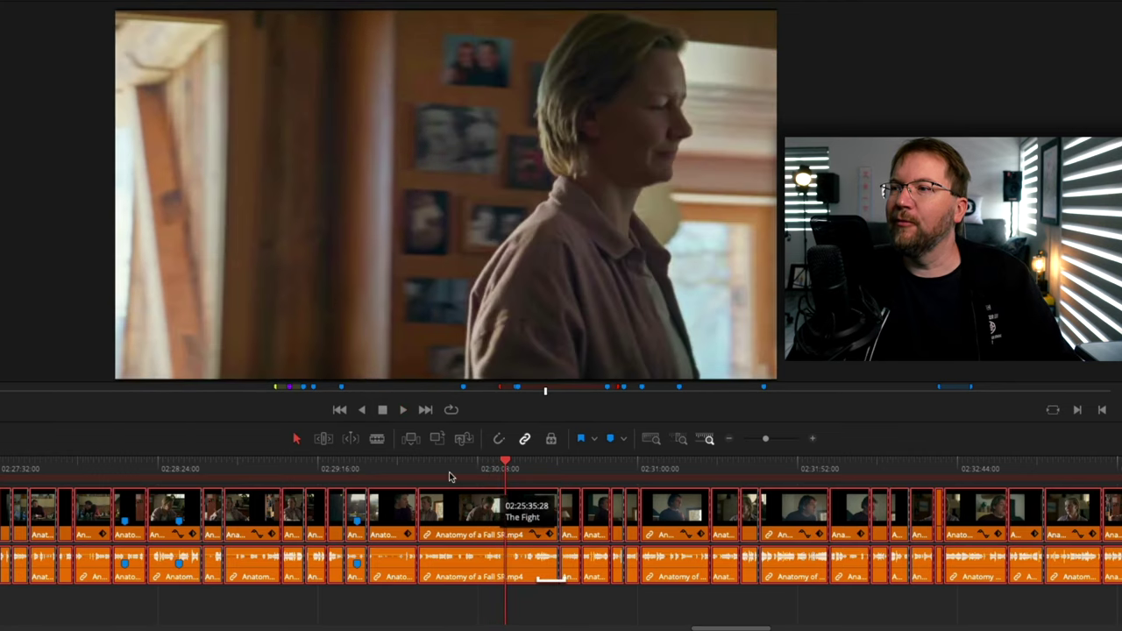
Play the fight sequence from near 02:30:08 and drop Marker 1 just before 02:31:52.
{"action": "left_click", "coordinate": [448, 467]}
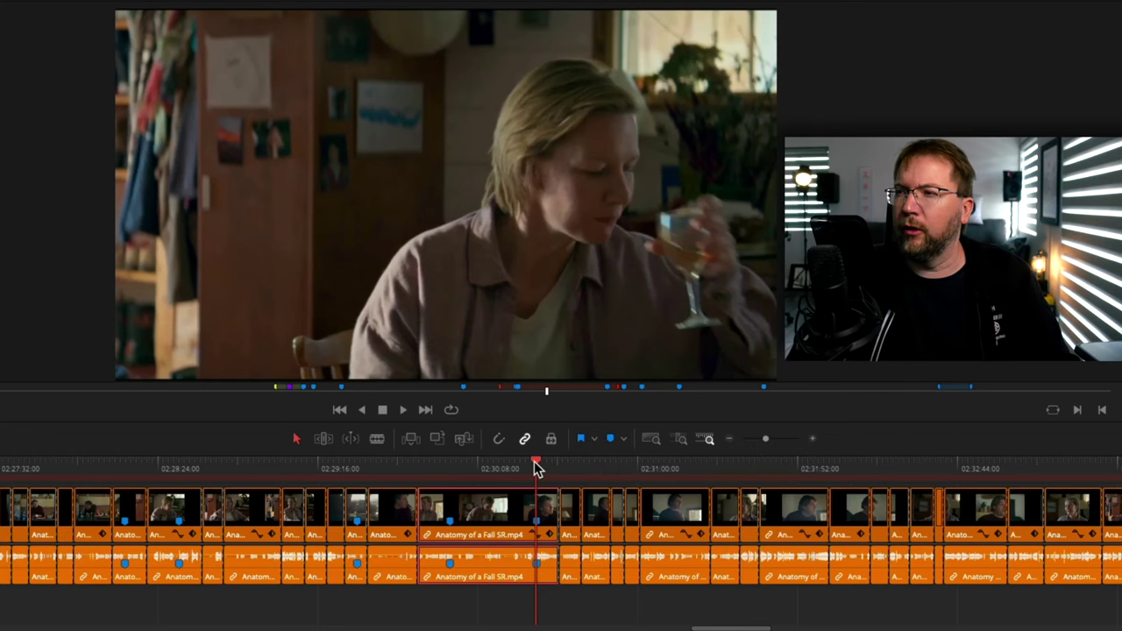
{"action": "key", "text": "space"}
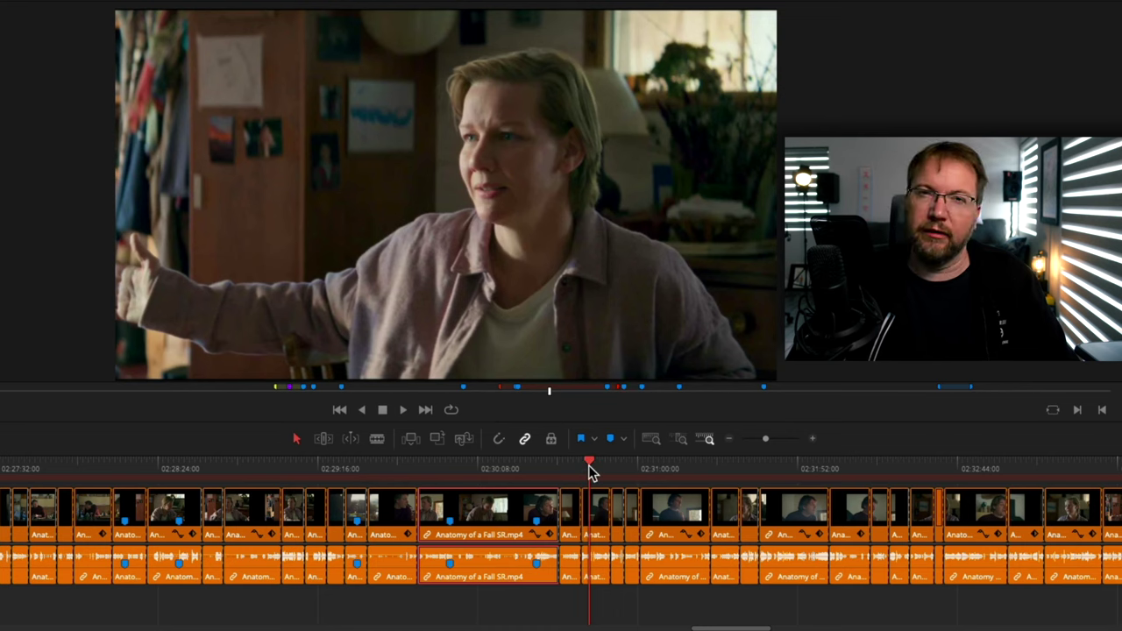
{"action": "key", "text": "space"}
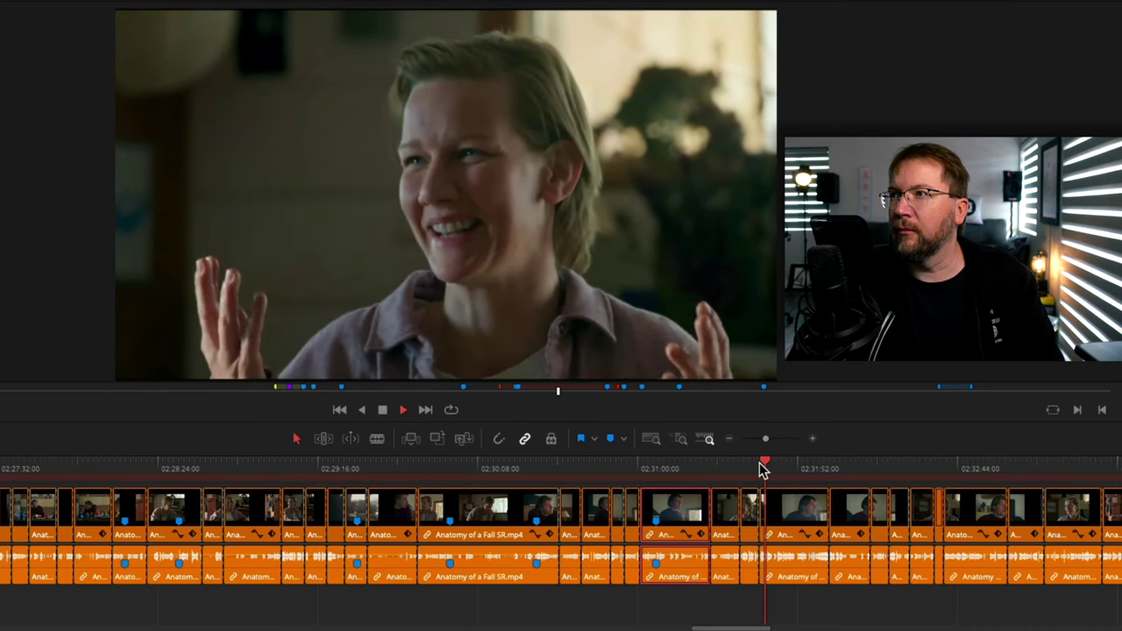
{"action": "key", "text": "m"}
{"action": "key", "text": "m"}
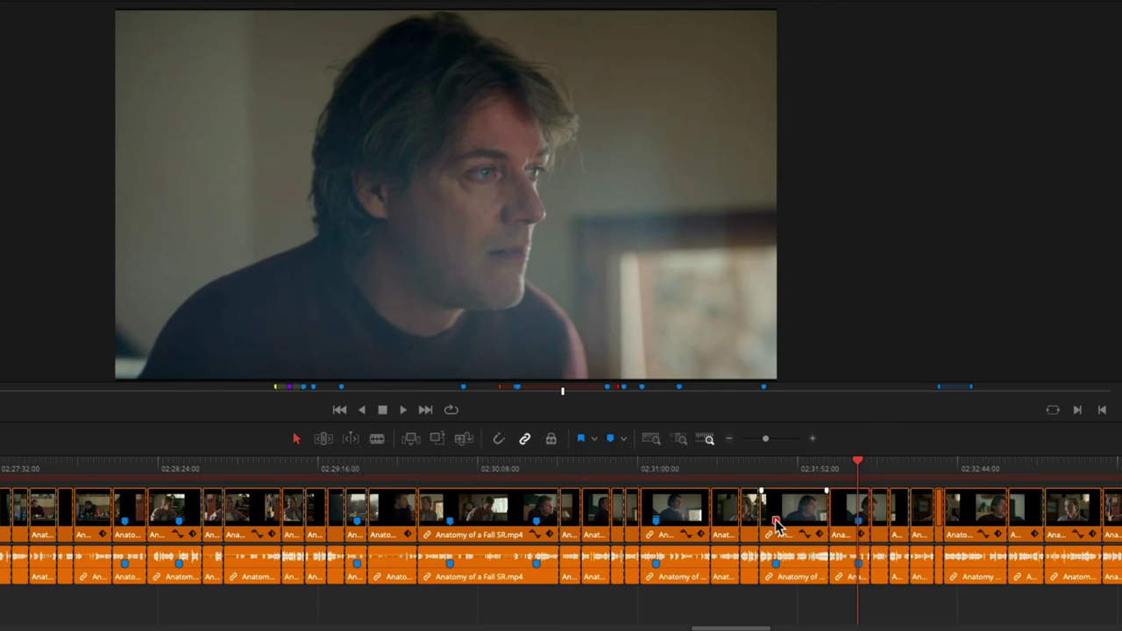
Change Marker 1's colour to yellow and resume playback.
{"action": "key", "text": "m"}
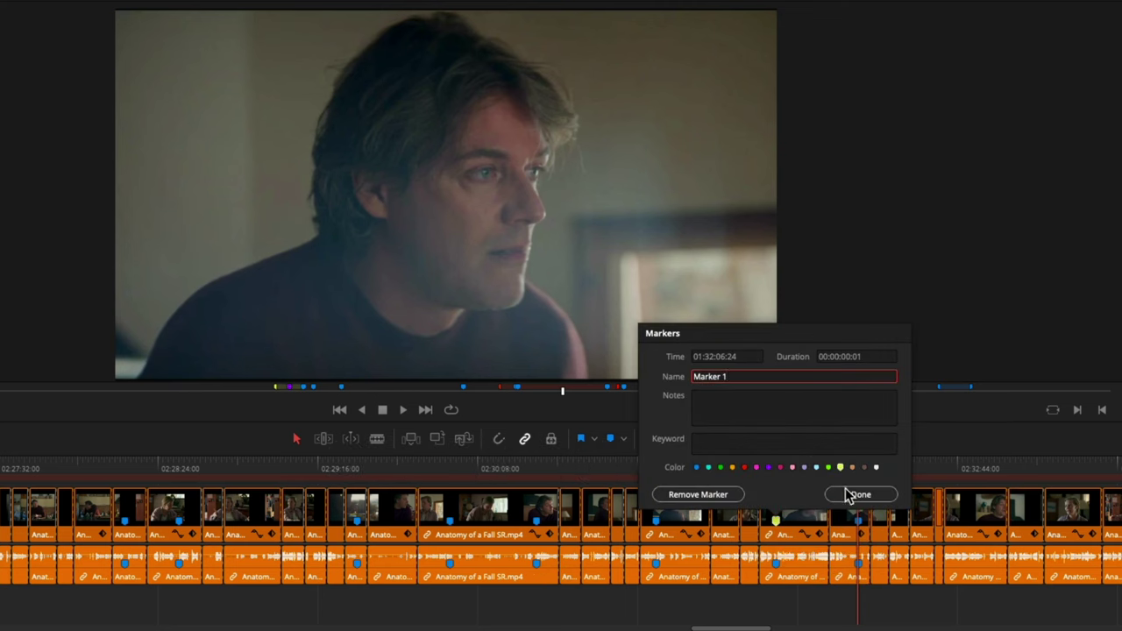
{"action": "left_click", "coordinate": [847, 495]}
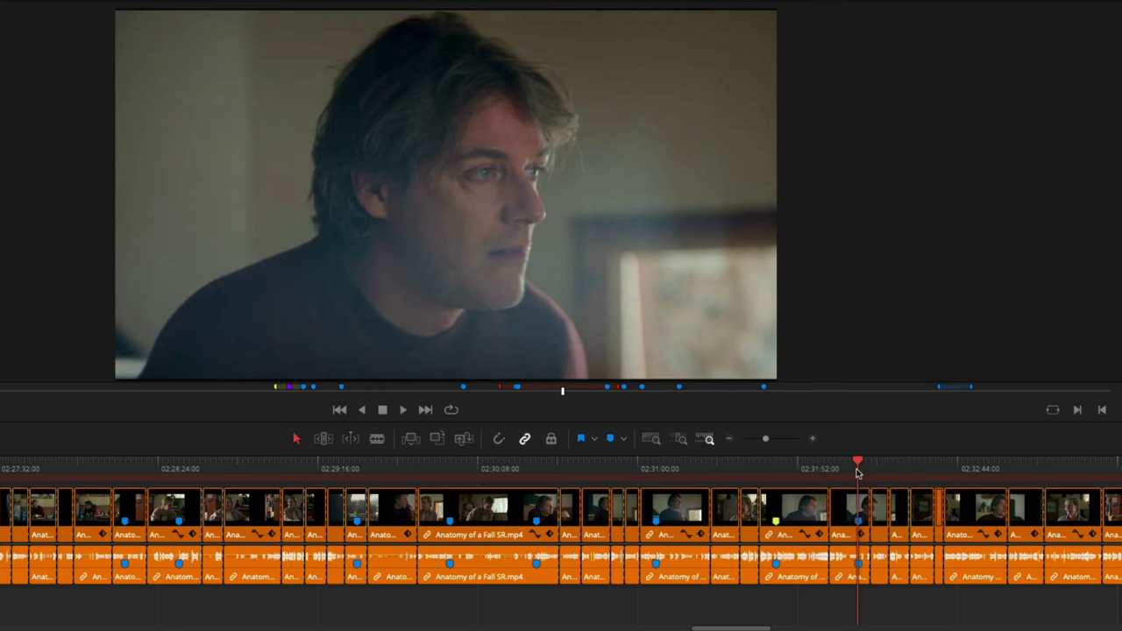
{"action": "key", "text": "space"}
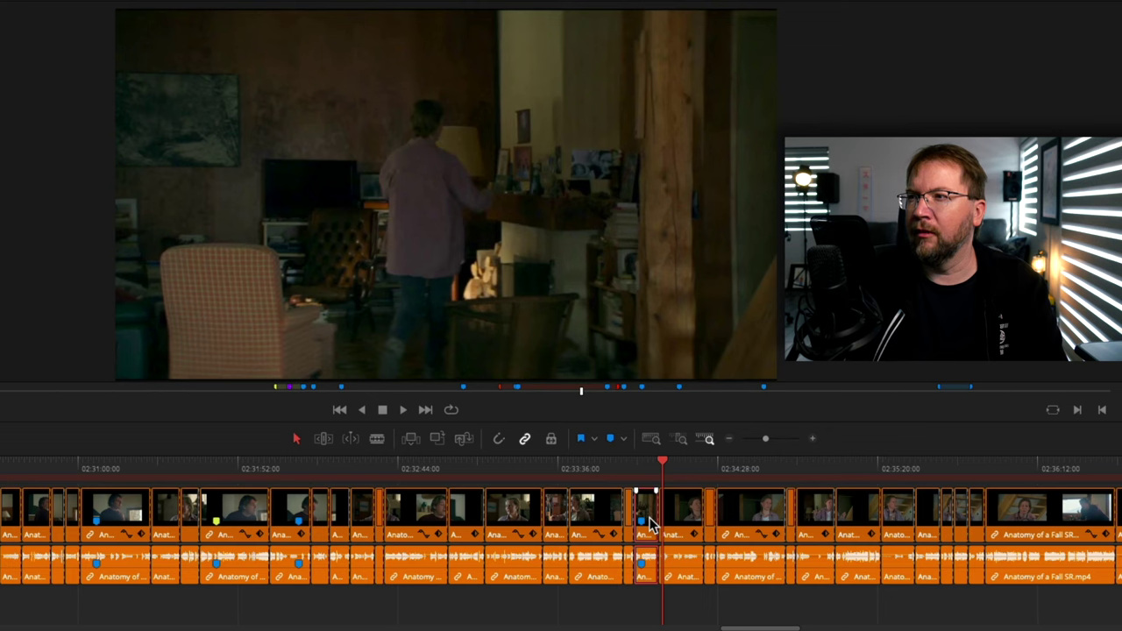
Move to the fight shot just after 02:33:36, play it and stop on the key moment.
{"action": "left_click_drag", "start_coordinate": [644, 460], "coordinate": [651, 458]}
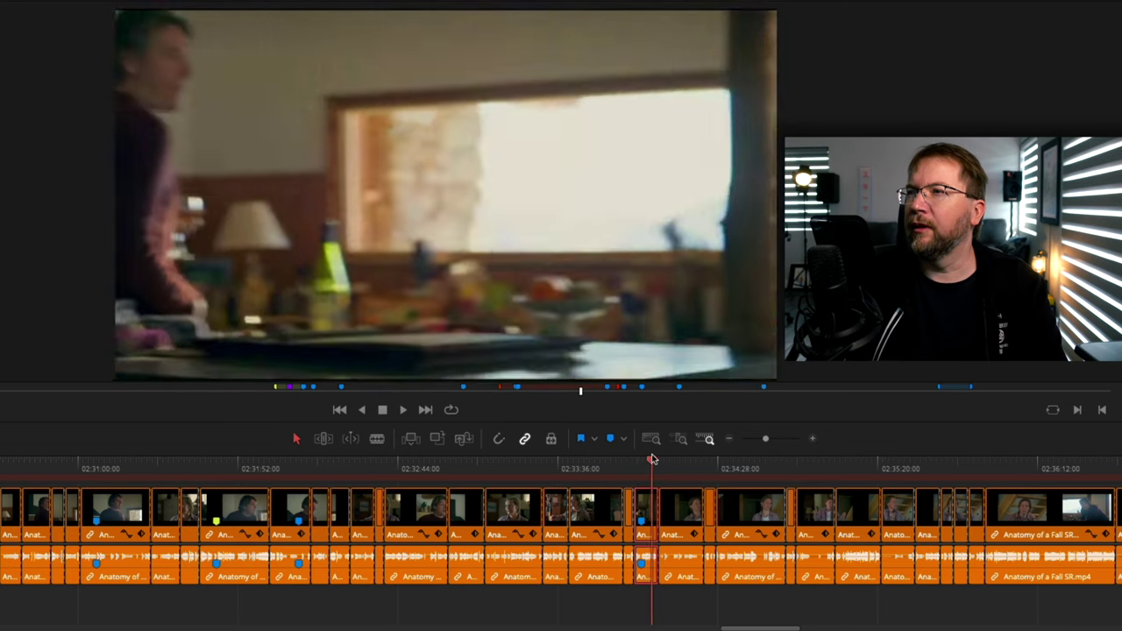
{"action": "left_click", "coordinate": [651, 457]}
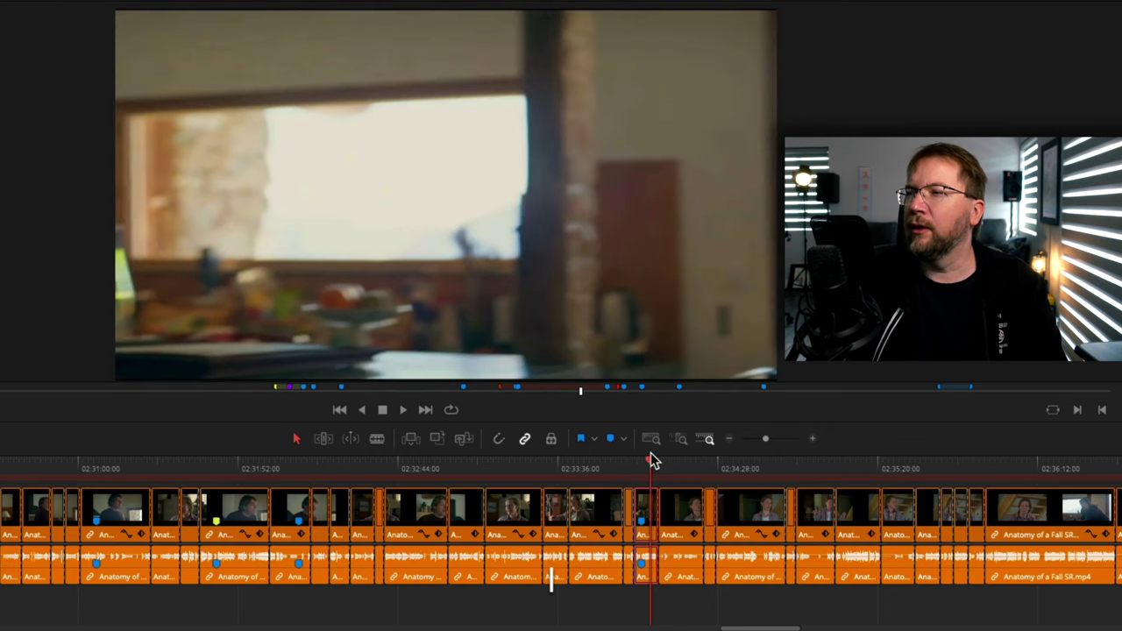
{"action": "key", "text": "space"}
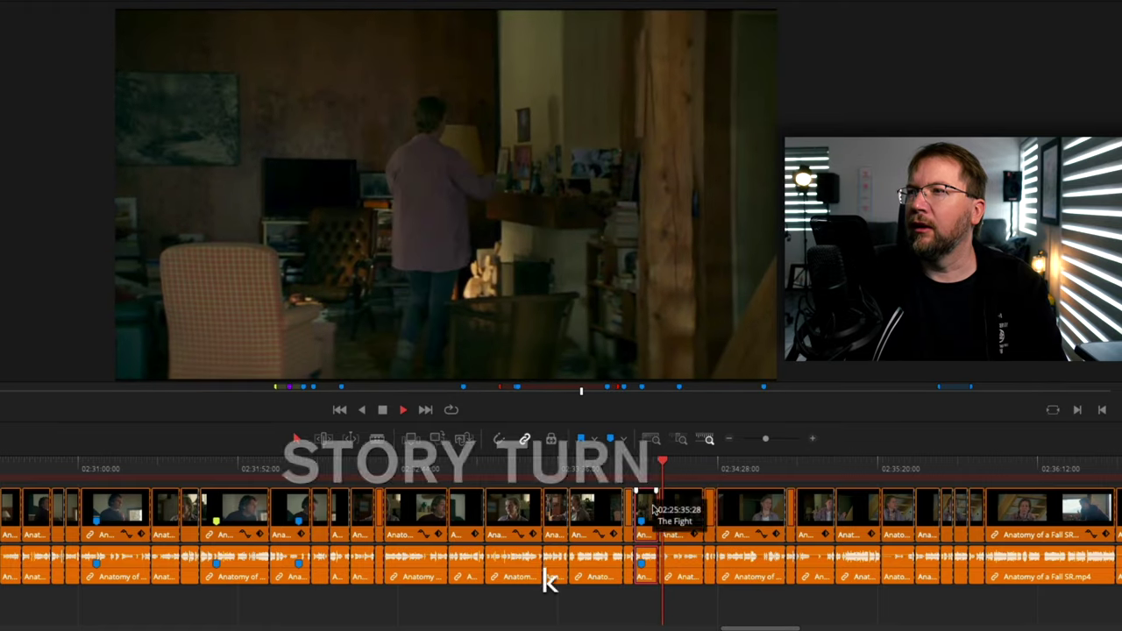
{"action": "key", "text": "space"}
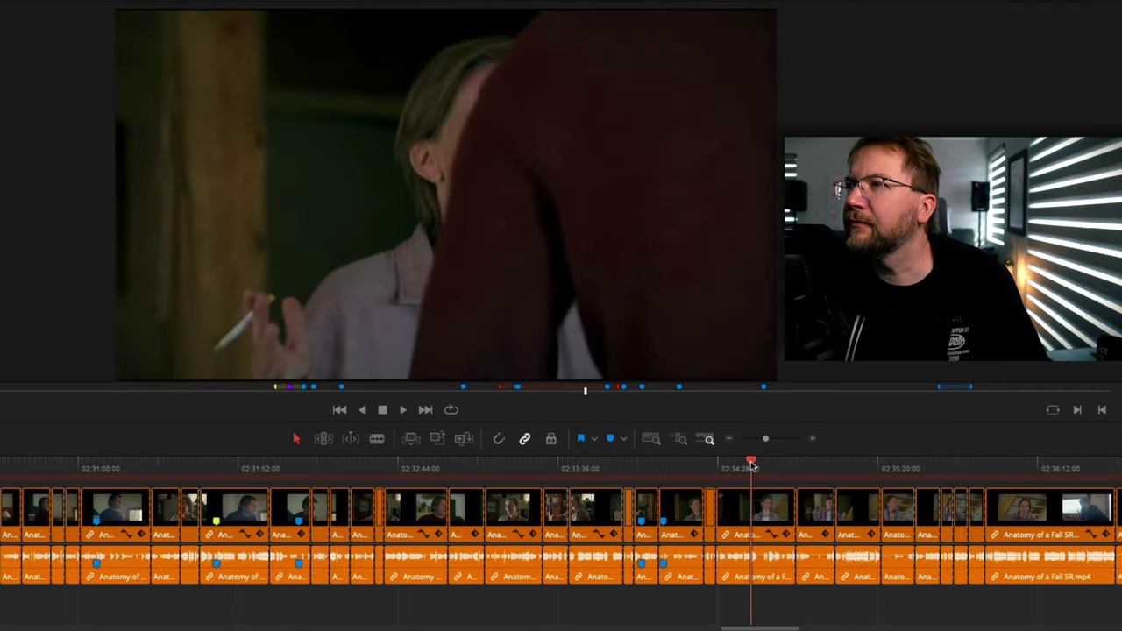
Rewind to the start of the man's close-up shot and replay it.
{"action": "left_click", "coordinate": [742, 466]}
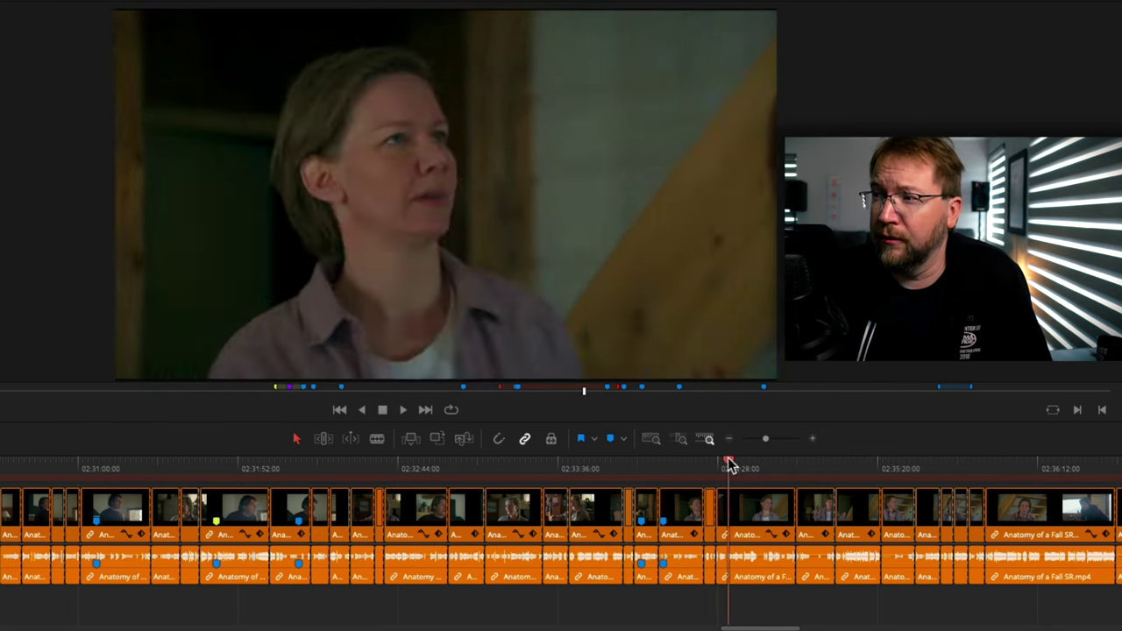
{"action": "left_click", "coordinate": [719, 466]}
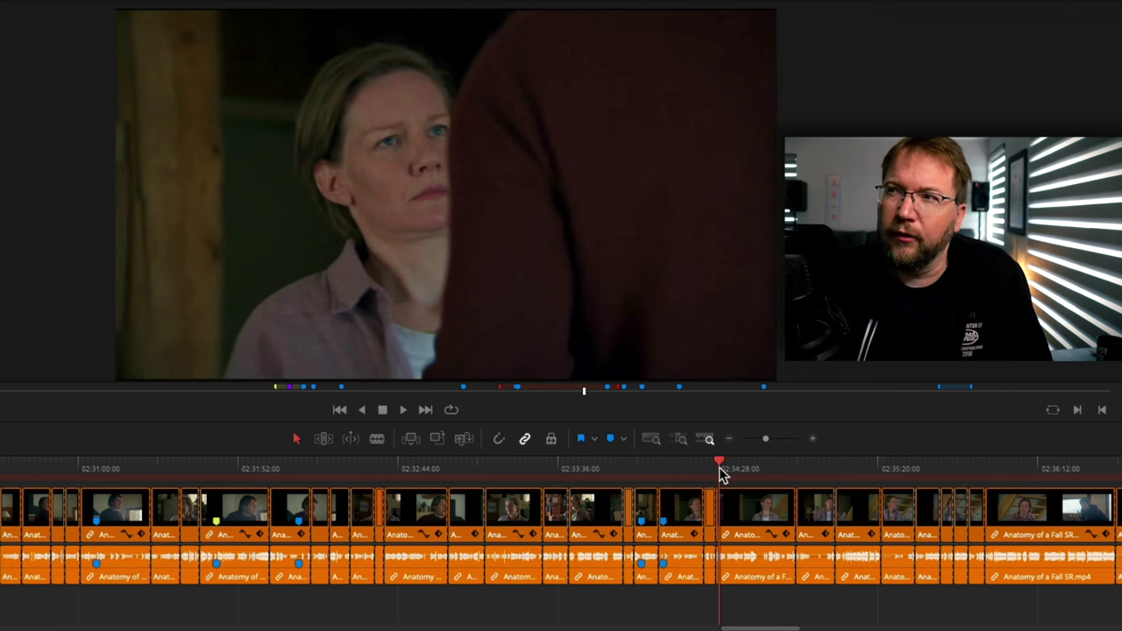
{"action": "key", "text": "space"}
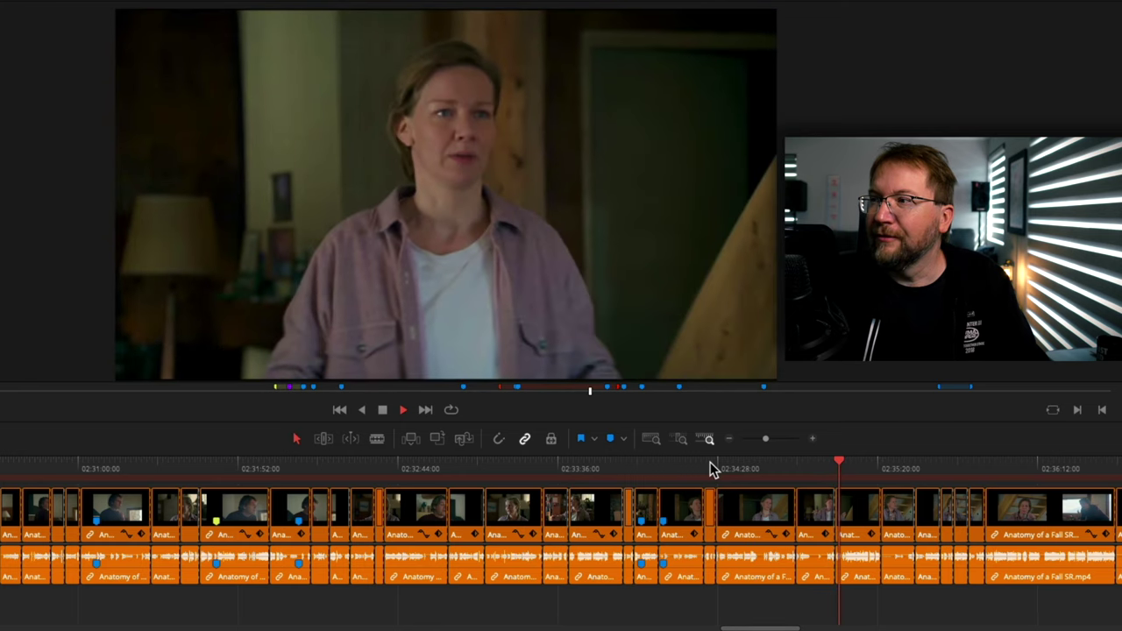
Return to the man's close-up, skip to the next cut, stop, and scrub back to the woman gesturing.
{"action": "left_click", "coordinate": [815, 461]}
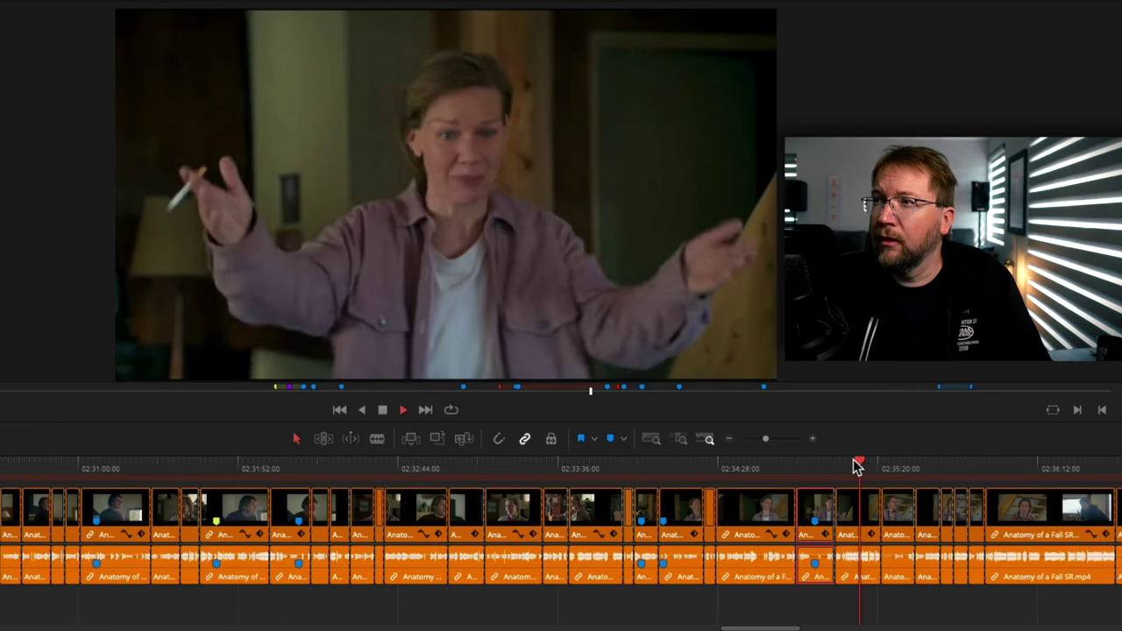
{"action": "key", "text": "Down"}
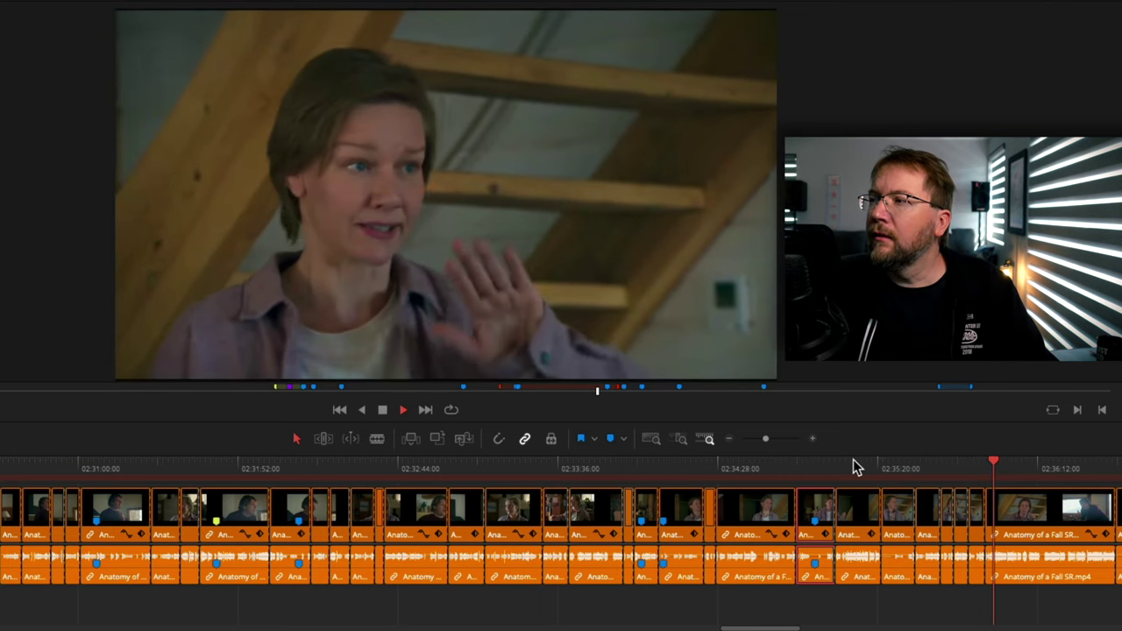
{"action": "key", "text": "space"}
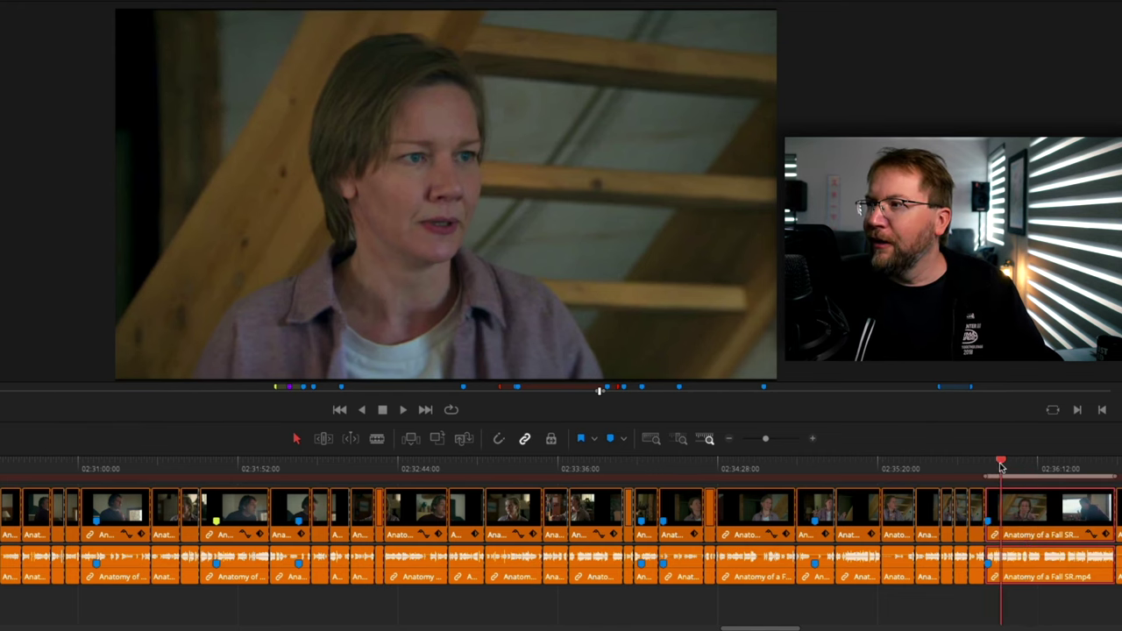
{"action": "left_click_drag", "start_coordinate": [1001, 467], "coordinate": [989, 472]}
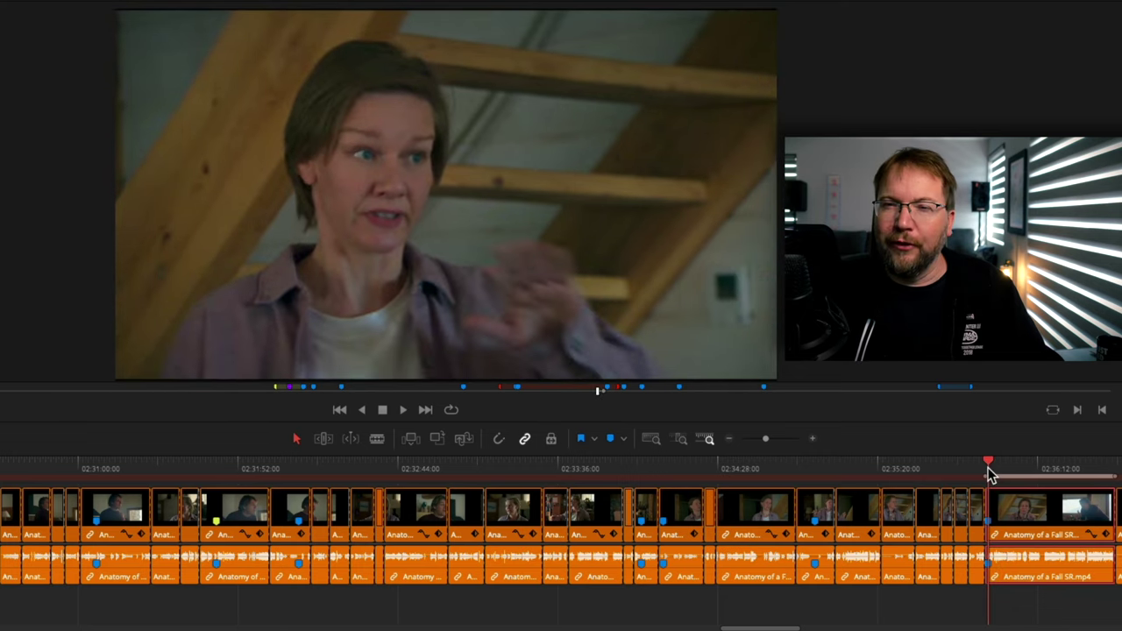
{"action": "key", "text": "Down"}
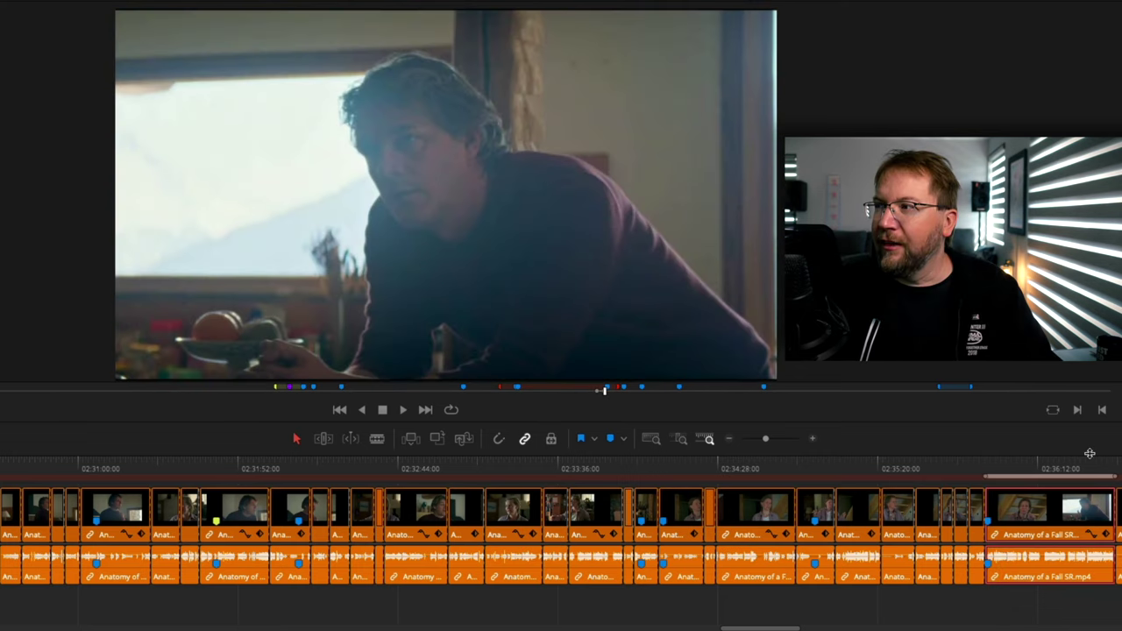
{"action": "left_click", "coordinate": [1090, 453]}
{"action": "left_click_drag", "start_coordinate": [1086, 466], "coordinate": [995, 471]}
{"action": "left_click", "coordinate": [993, 465]}
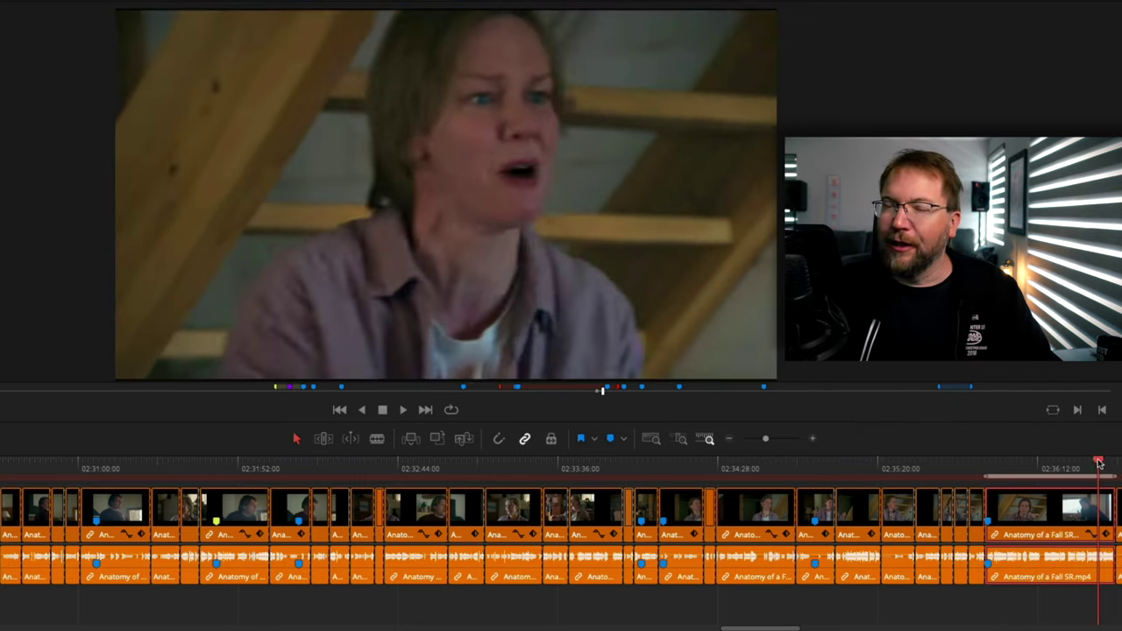
{"action": "left_click", "coordinate": [1084, 453]}
{"action": "left_click", "coordinate": [1087, 465]}
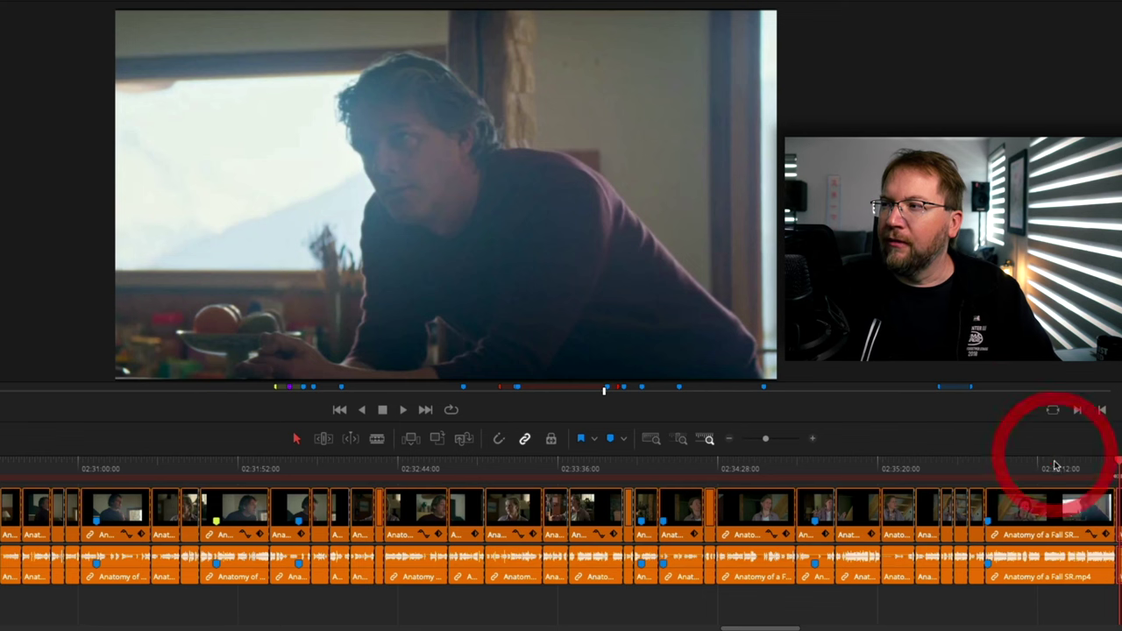
{"action": "left_click", "coordinate": [1055, 466]}
Select the last clip of the orange fight section.
{"action": "left_click", "coordinate": [1038, 523]}
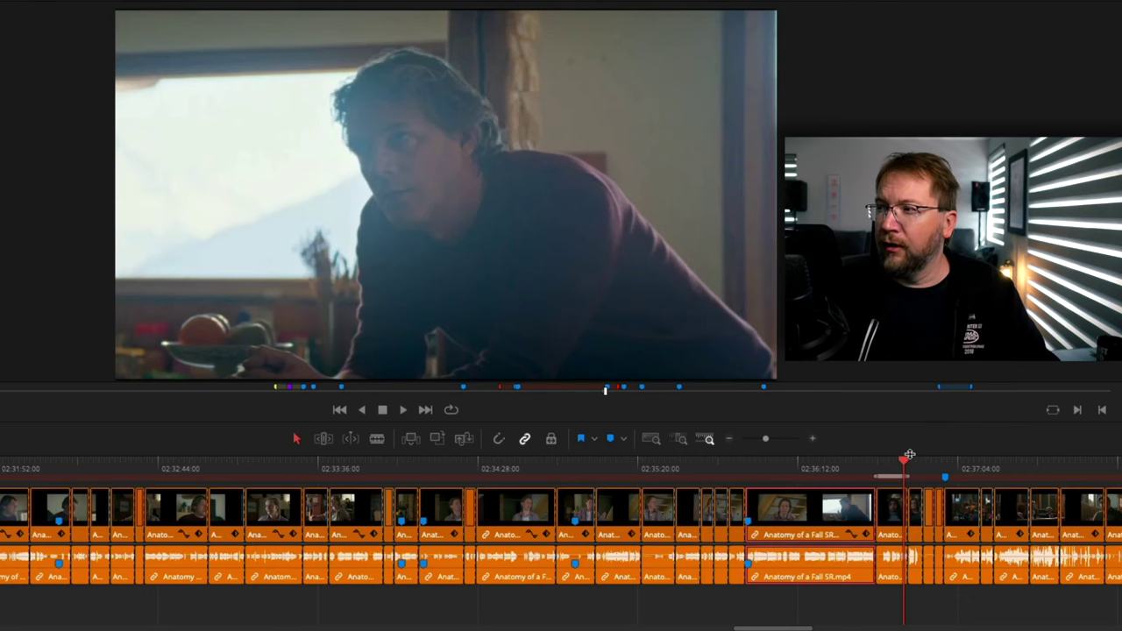
Move the playhead to the courtroom audience shot, then back within the courtroom clips.
{"action": "left_click", "coordinate": [909, 463]}
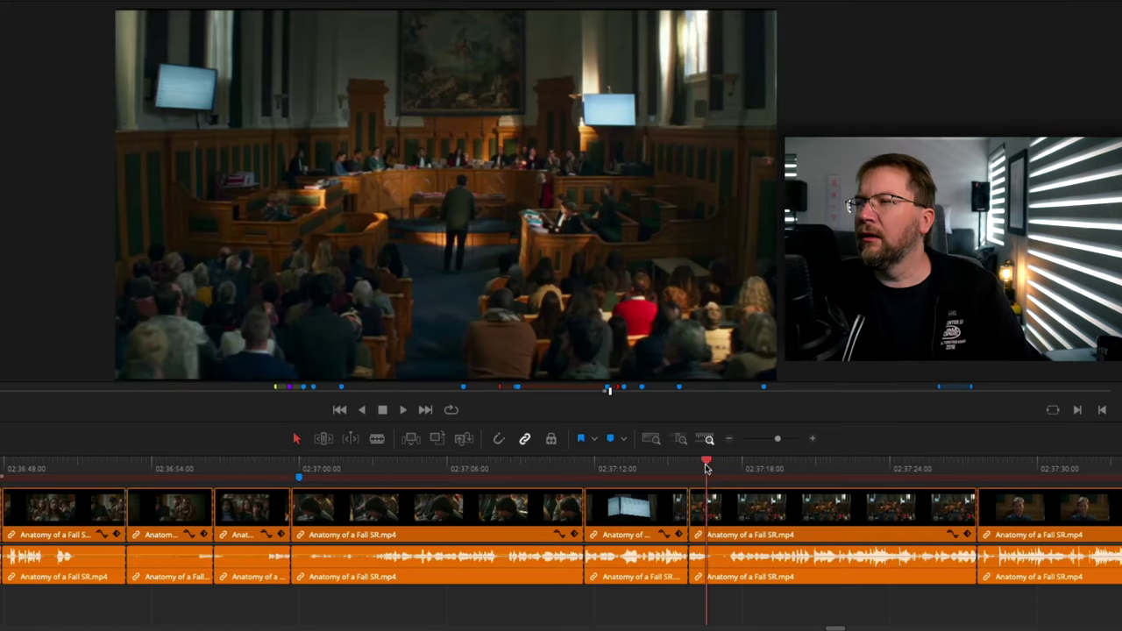
{"action": "left_click", "coordinate": [689, 465]}
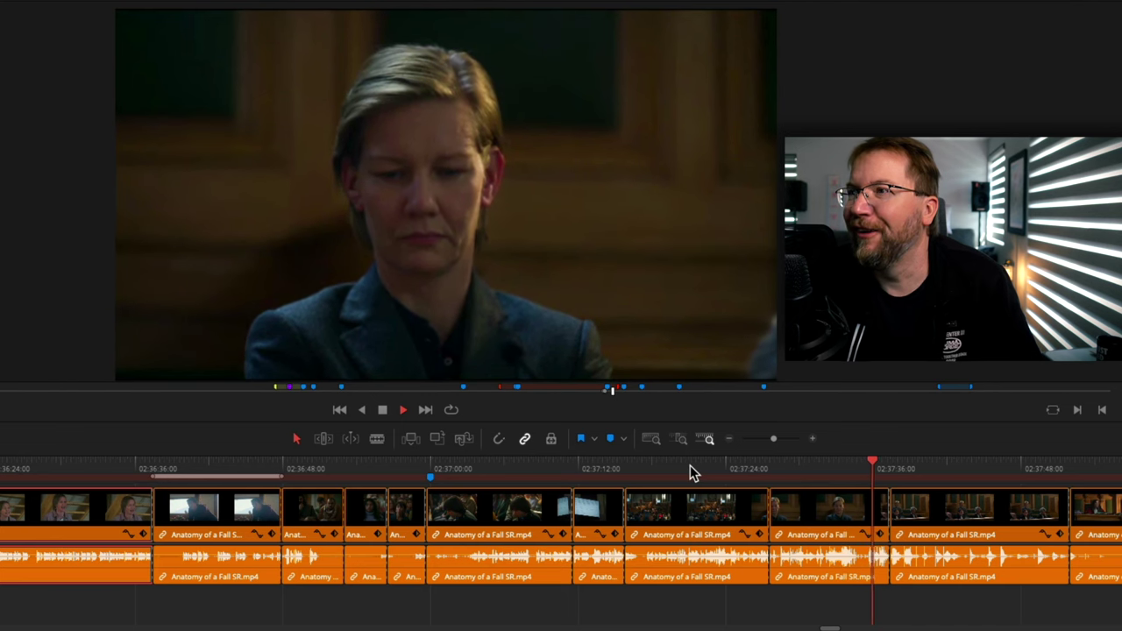
Stop playback on the courtroom shot.
{"action": "key", "text": "space"}
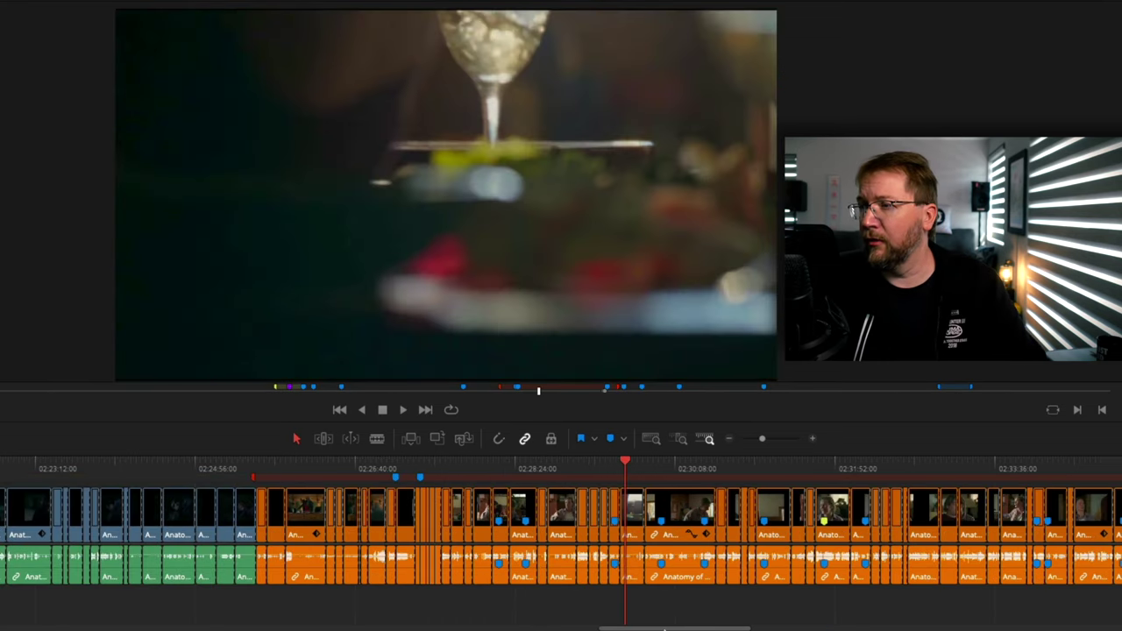
Place the playhead near 02:30:08 in the fight section and zoom the timeline in there.
{"action": "left_click_drag", "start_coordinate": [662, 628], "coordinate": [697, 627]}
{"action": "left_click", "coordinate": [341, 470]}
{"action": "key", "text": "super+equal"}
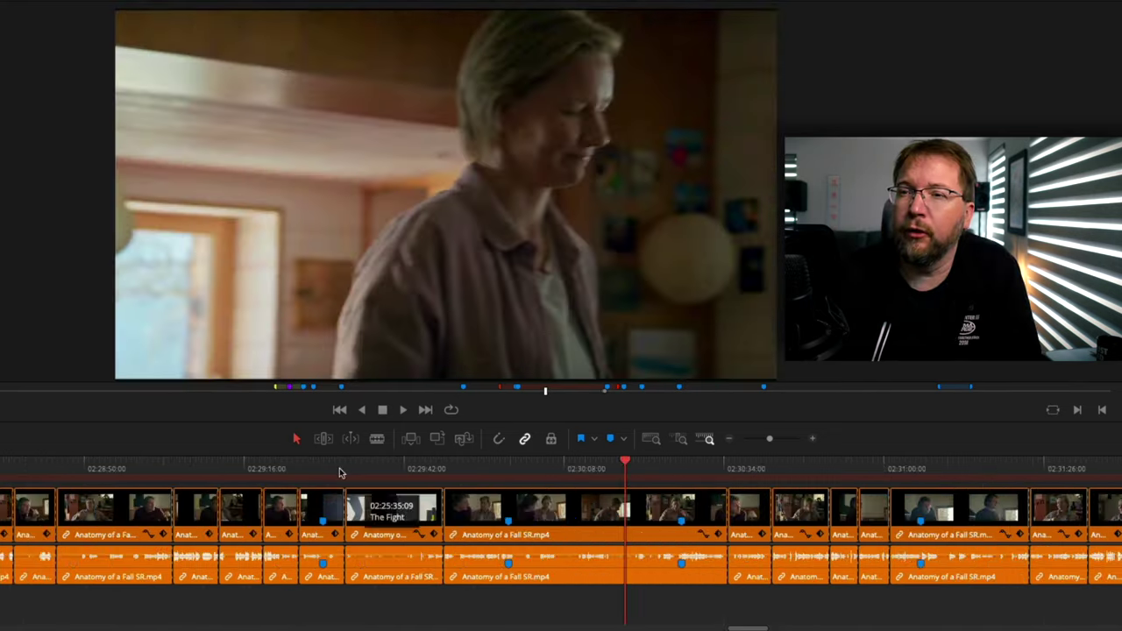